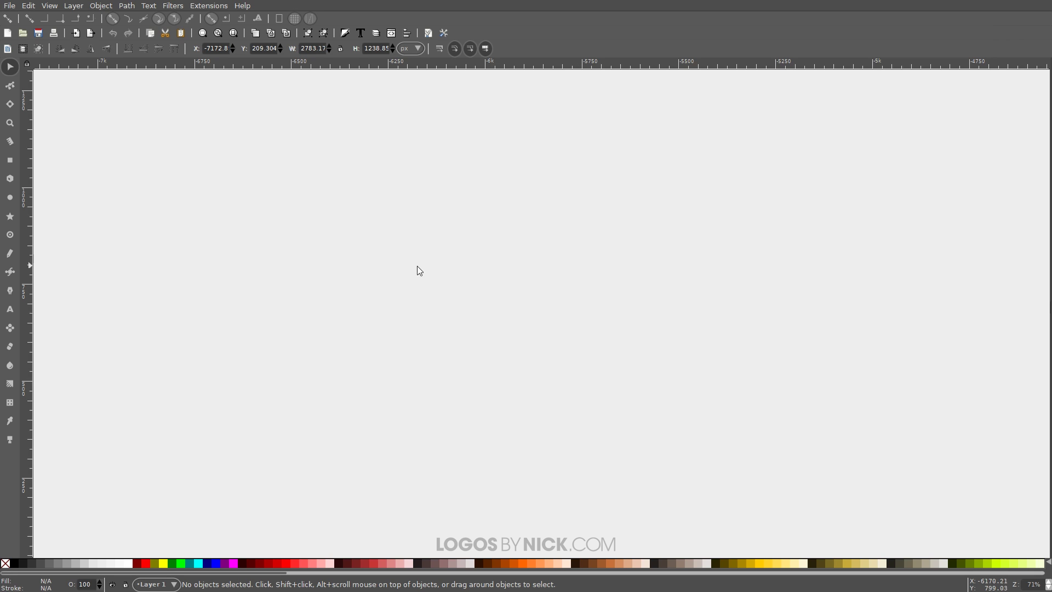
- Set the canvas zoom to 1:1
left_click(49, 6)
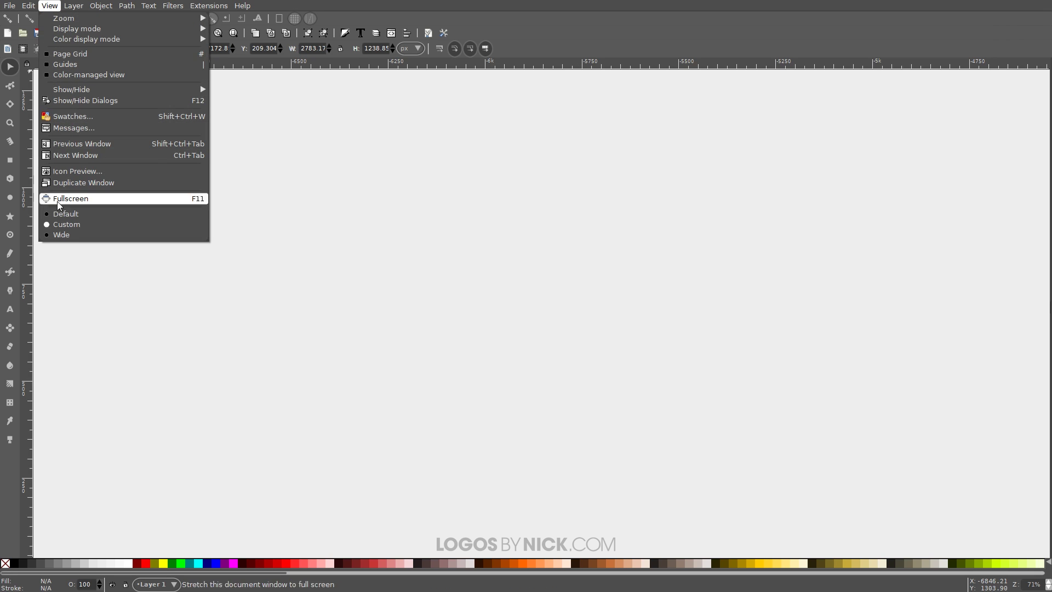
mouse_move(126, 18)
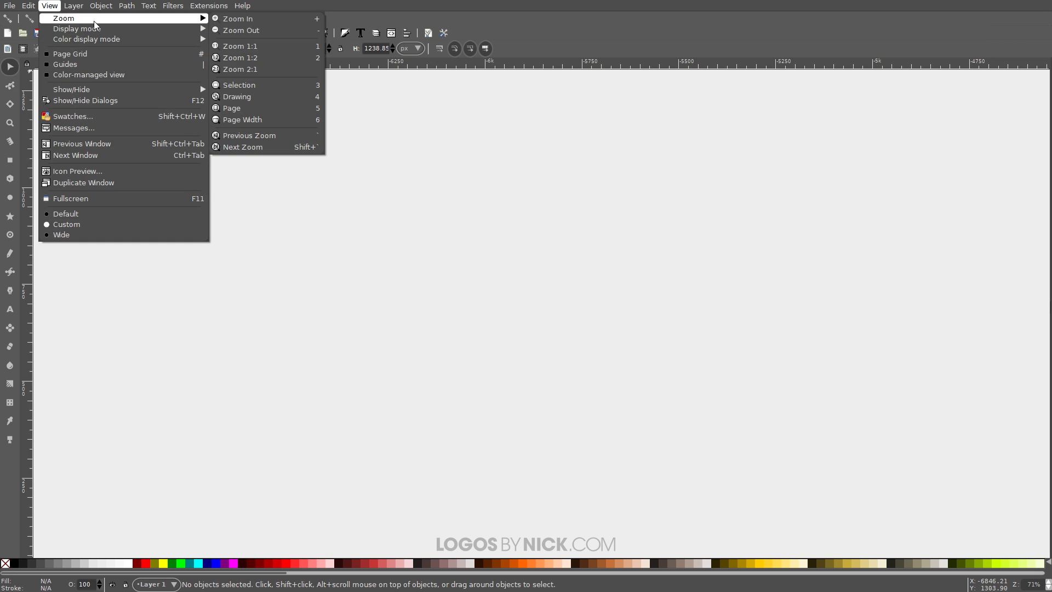
left_click(240, 48)
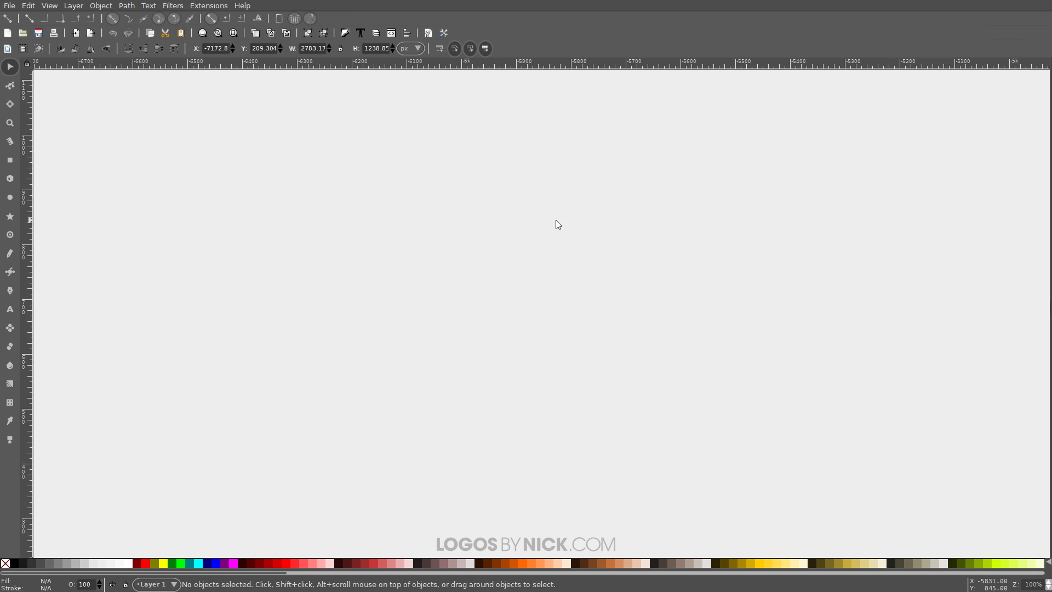
- Open the Align and Distribute settings, keeping alignment relative to Last selected, and open the Fill and Stroke settings
left_click(409, 33)
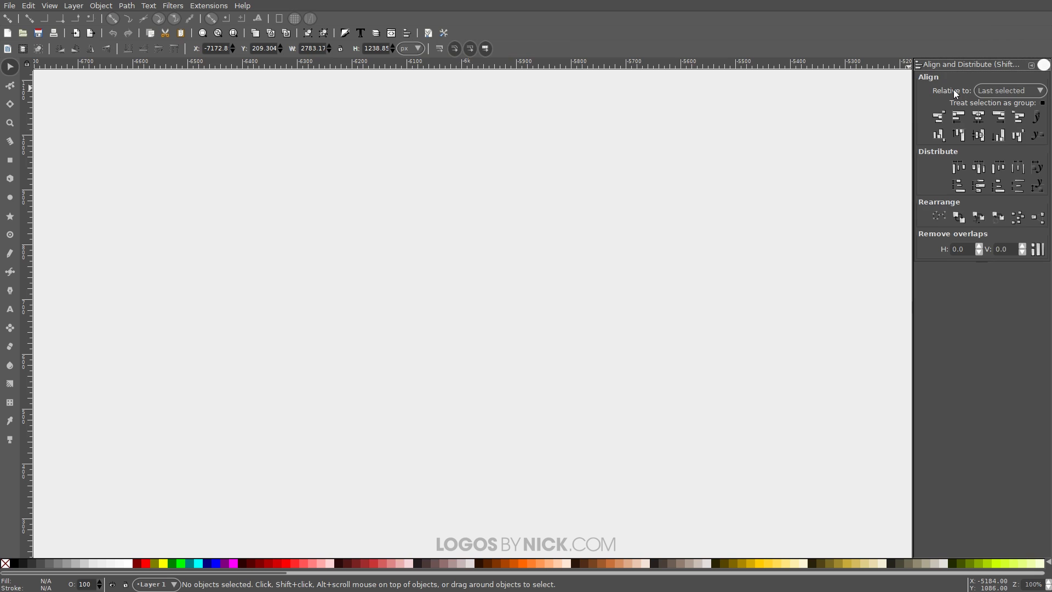
left_click(993, 92)
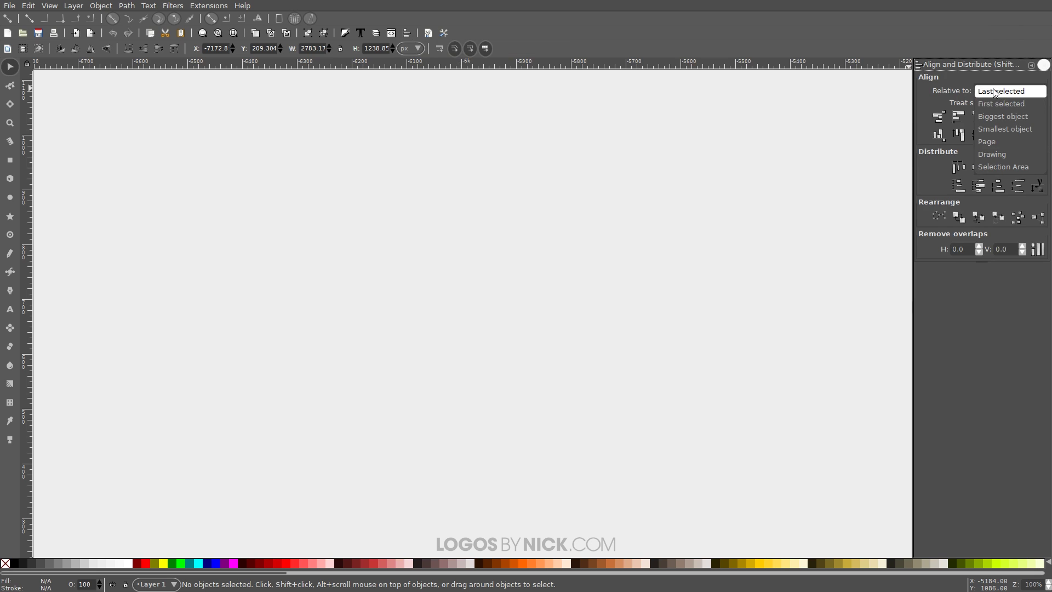
left_click(994, 92)
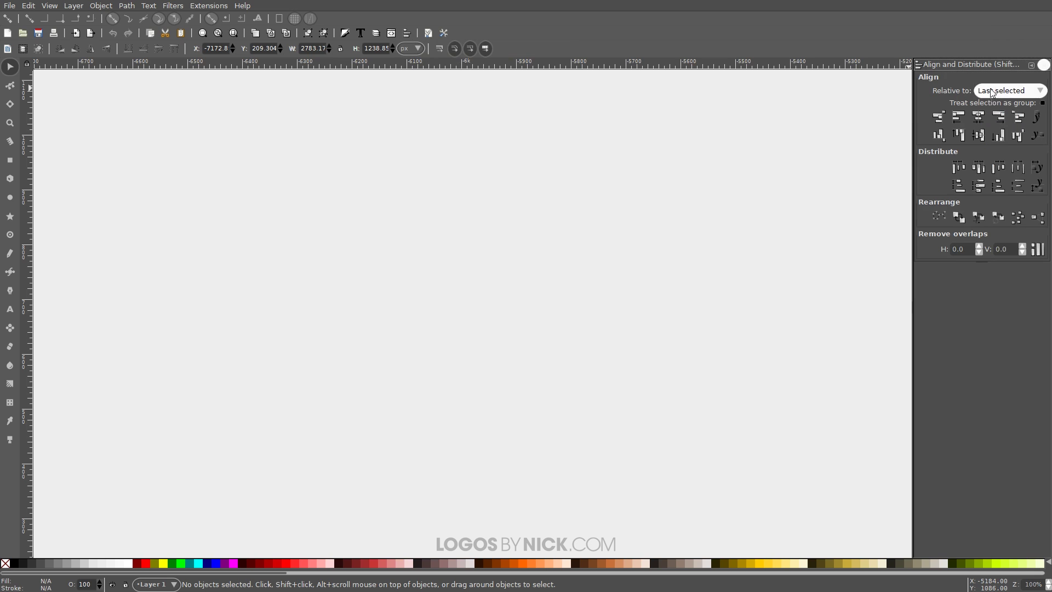
left_click(346, 34)
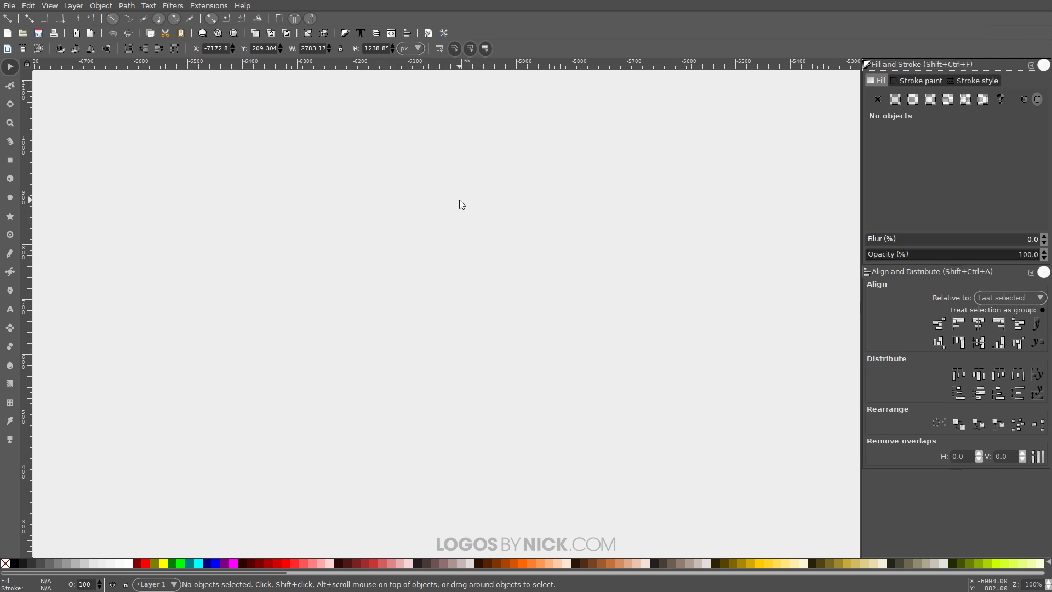
- Draw a rectangle about 903 × 481 px in the middle of the canvas
left_click(17, 162)
mouse_move(186, 158)
left_mouse_down()
mouse_move(216, 191)
mouse_move(447, 245)
mouse_move(685, 354)
mouse_move(680, 422)
left_mouse_up()
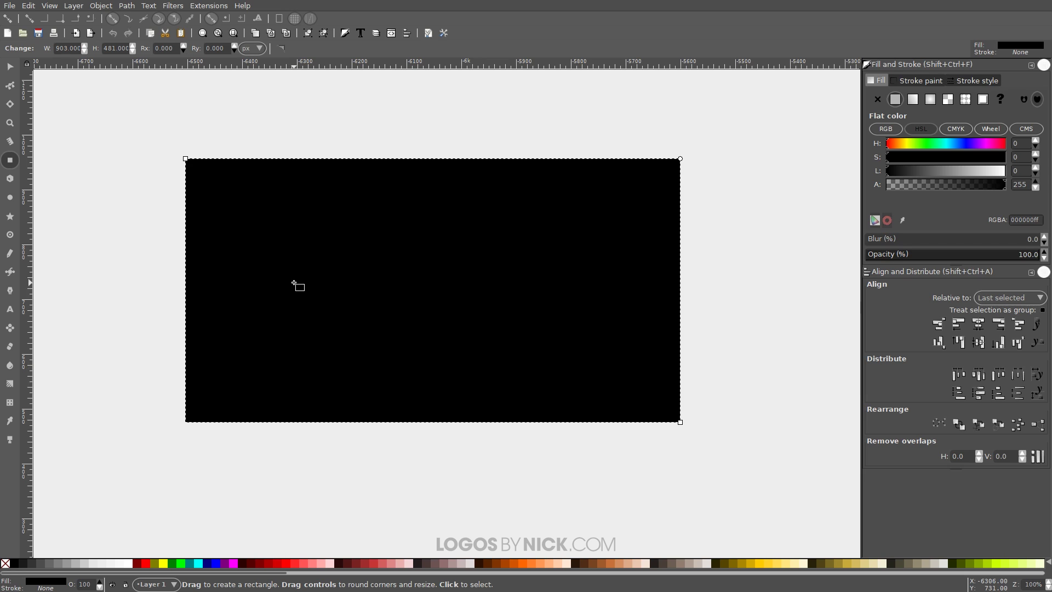
left_click(10, 68)
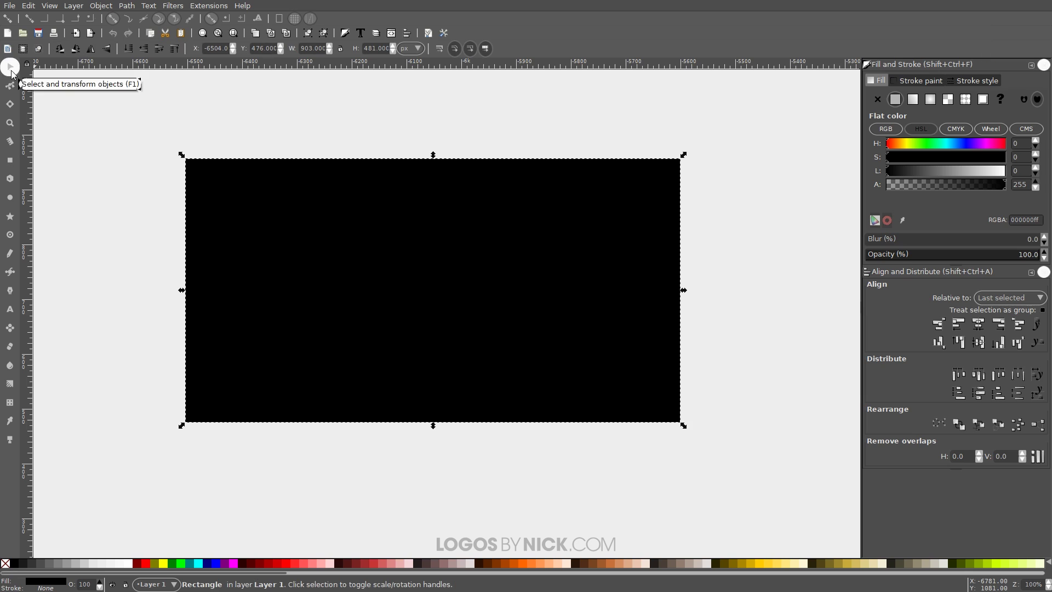
left_click_drag(334, 216, 337, 206)
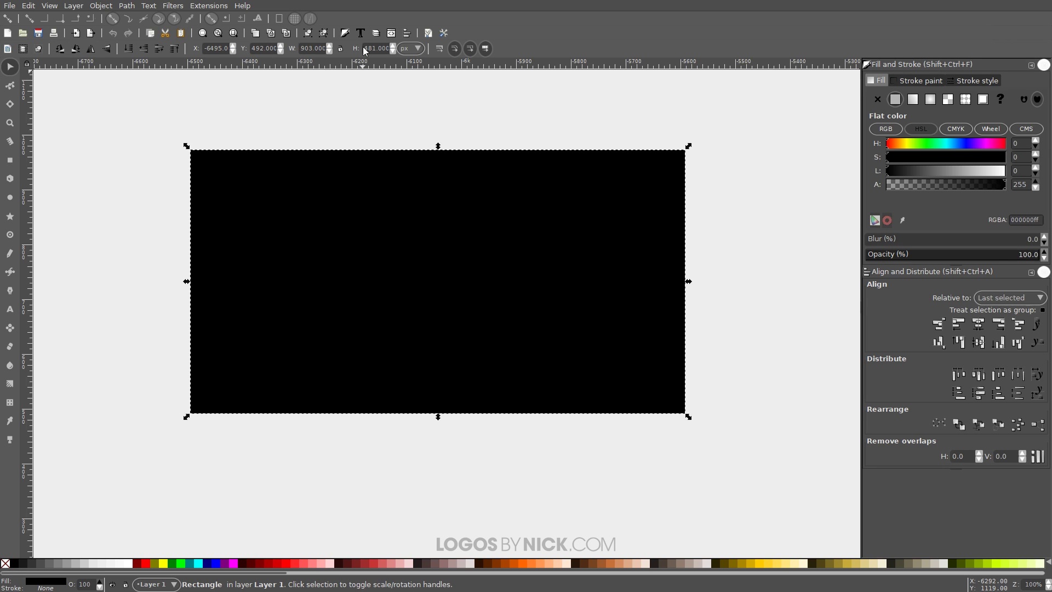
- Set the rectangle's width to 1200 px and height to 800 px, and move it back to the middle of the visible canvas
double_click(310, 48)
type("1200")
double_click(376, 49)
type("800")
key("Return")
left_click_drag(755, 160, 689, 233)
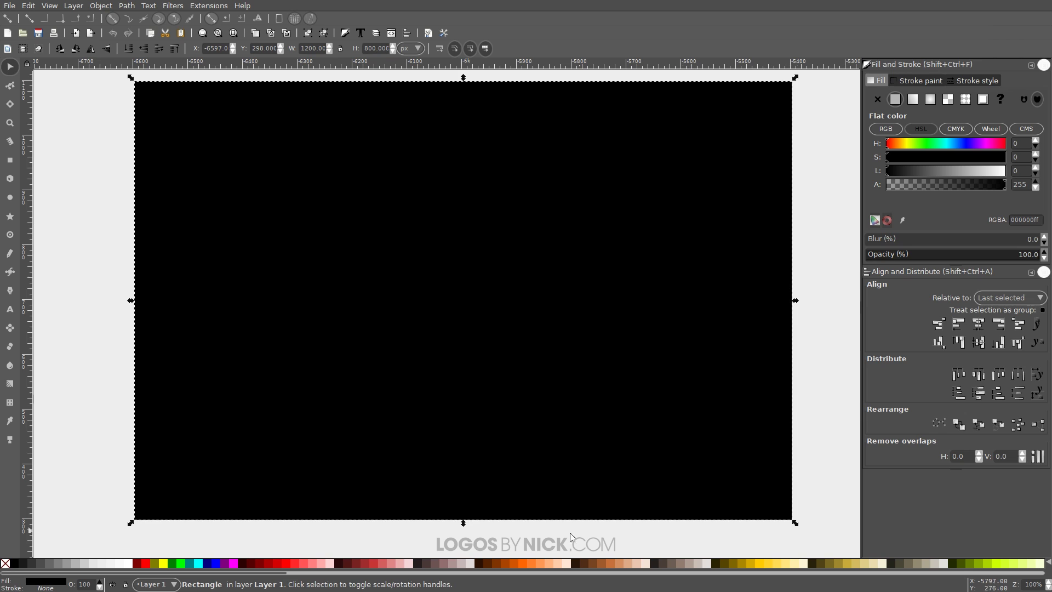
- Fill the rectangle with the pink-red palette color FF0066
left_click_drag(268, 574, 1022, 564)
scroll(1021, 561, "right", 1)
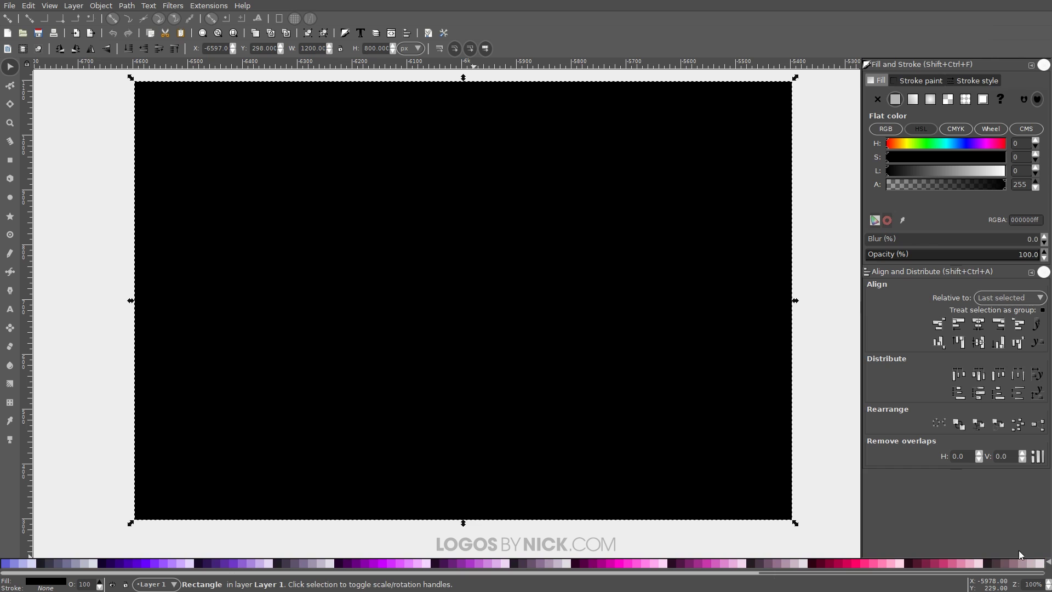
left_click(857, 564)
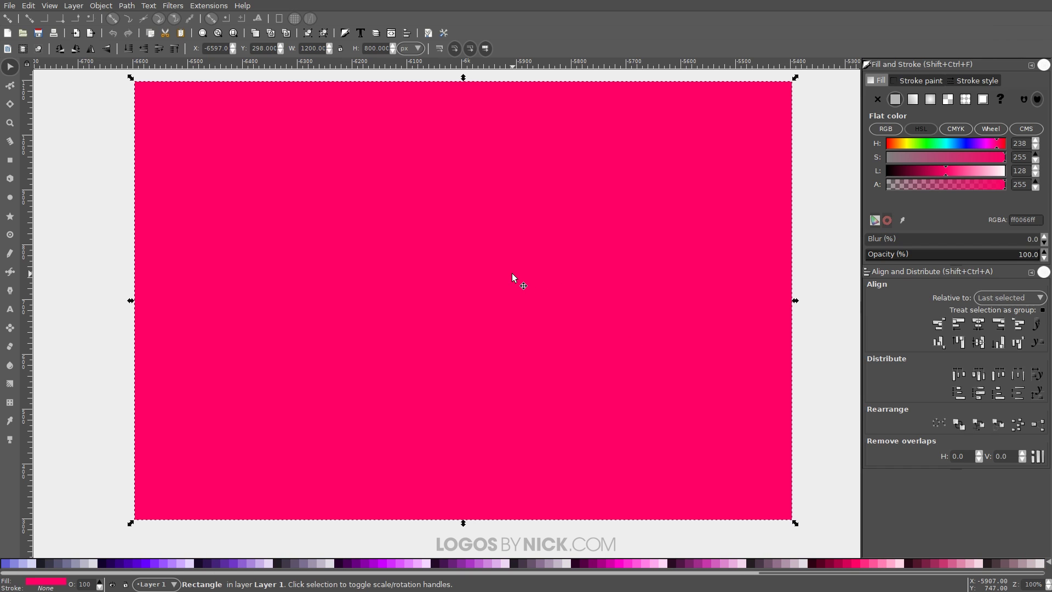
- Apply a mesh gradient fill with 2 rows and 2 columns to the rectangle
scroll(527, 283, "right", 1)
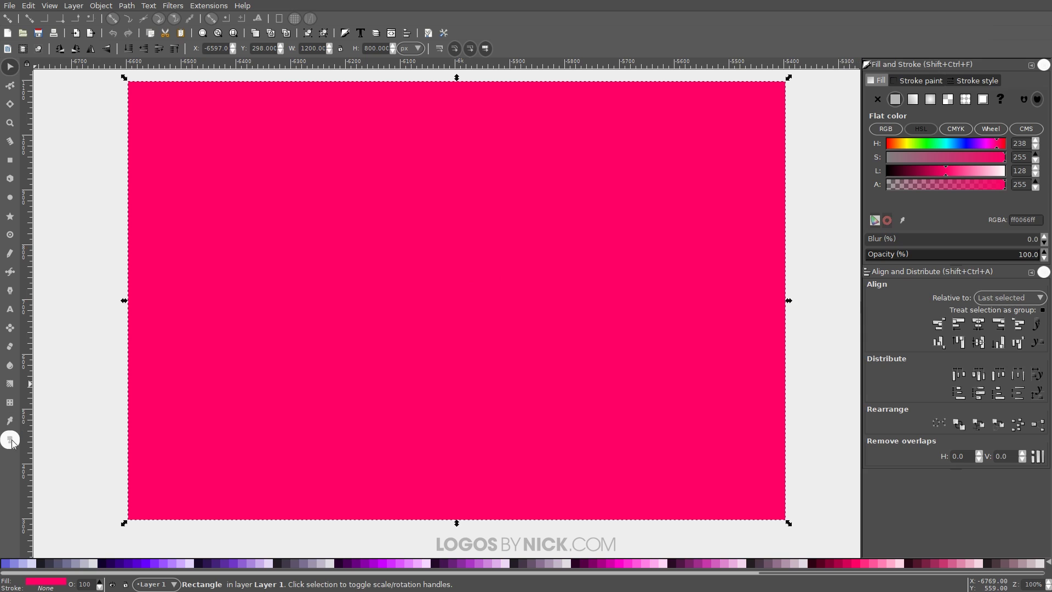
left_click(10, 408)
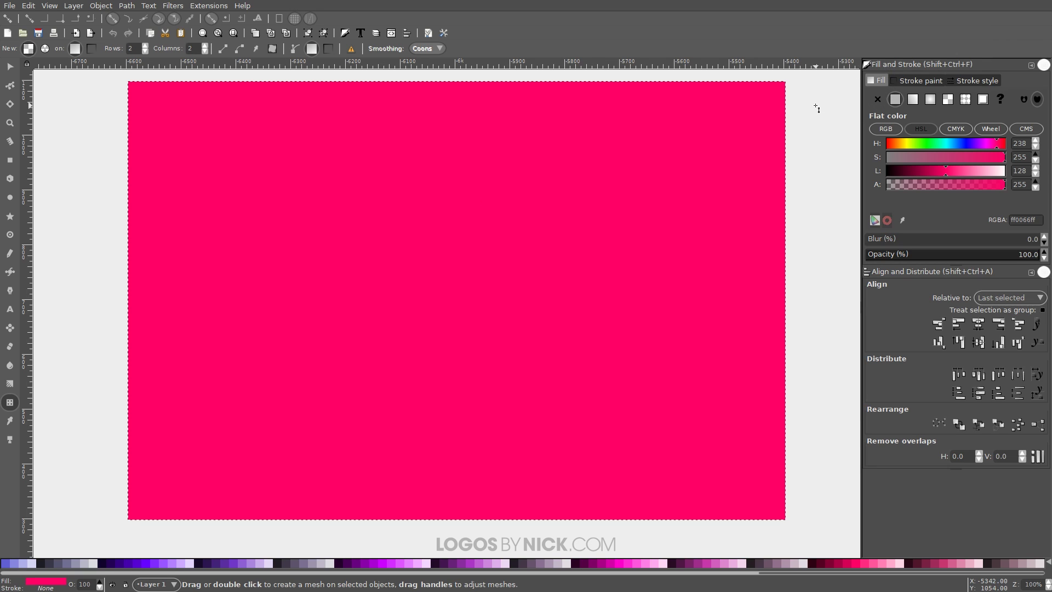
left_click(952, 101)
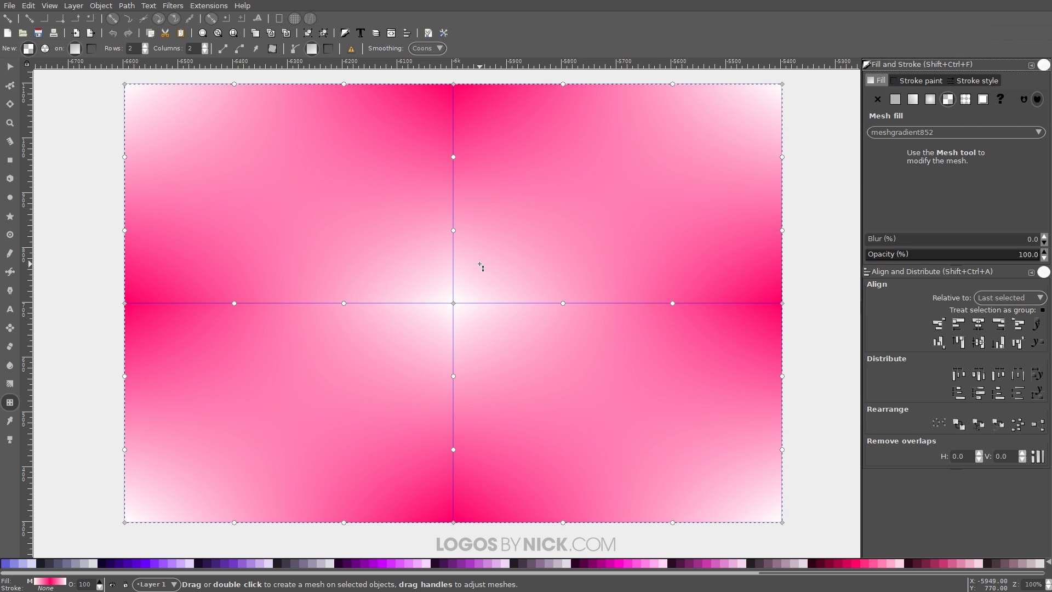
- Color the centre node of the mesh gradient yellow, FFCC00
left_click(454, 304)
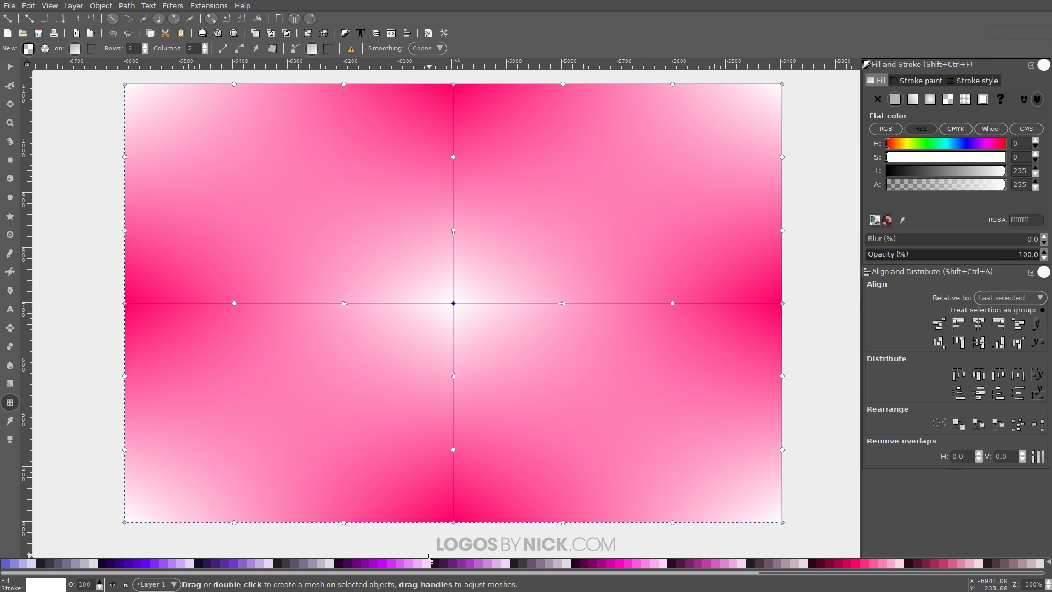
scroll(286, 564, "down", 5)
scroll(384, 564, "up", 5)
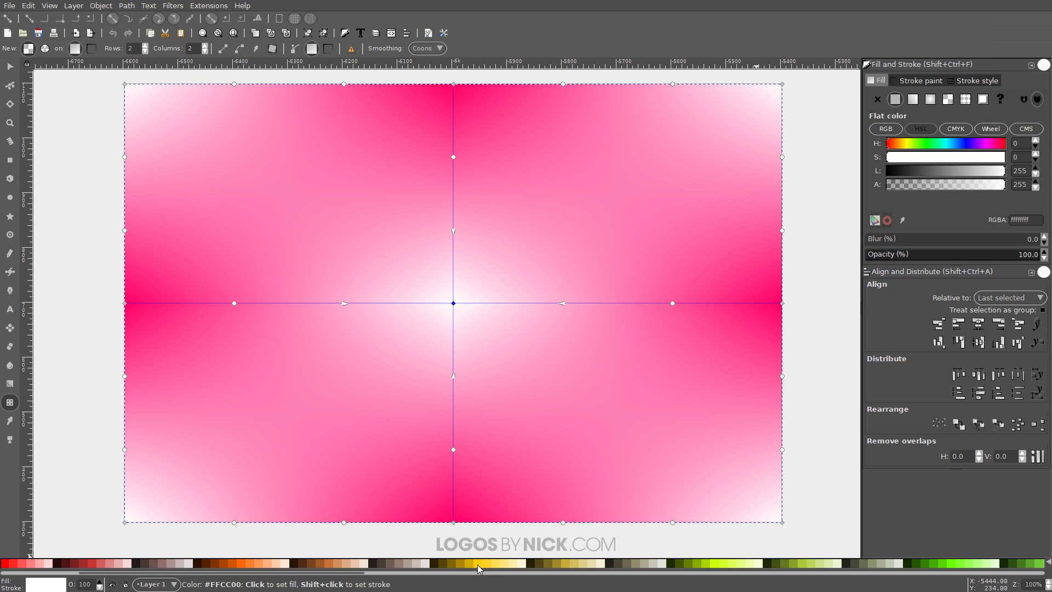
left_click(478, 564)
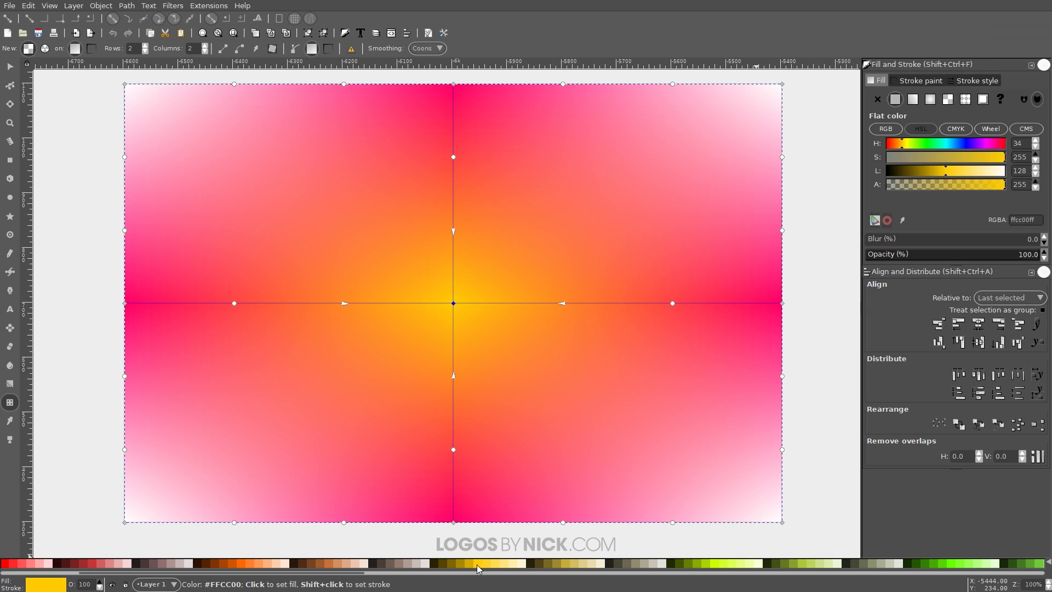
- Color the mesh gradient's lower-left corner node dark purple, 2D1650
left_click(125, 523)
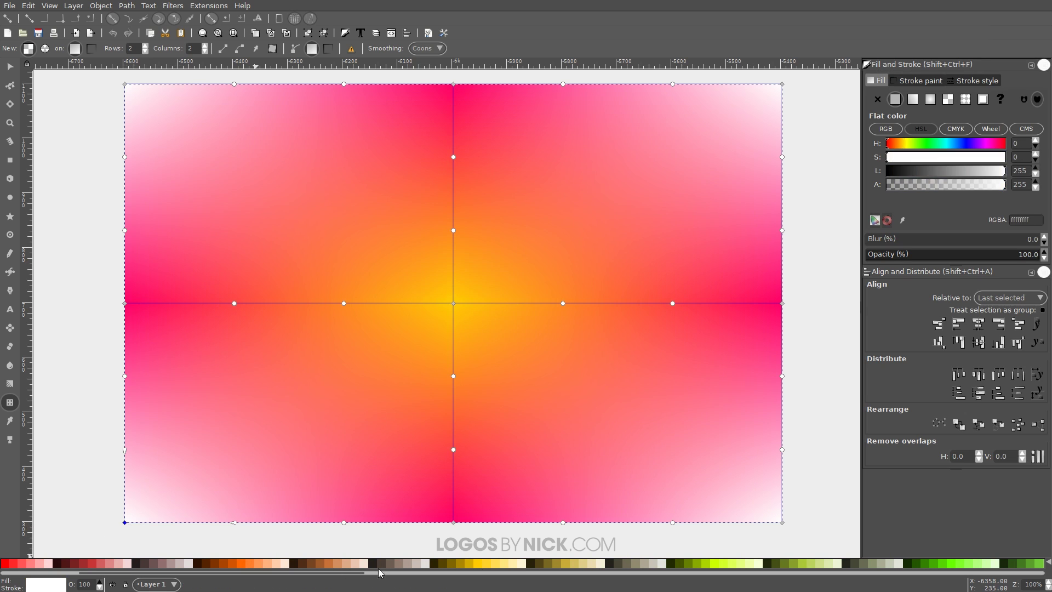
left_click_drag(344, 572, 864, 572)
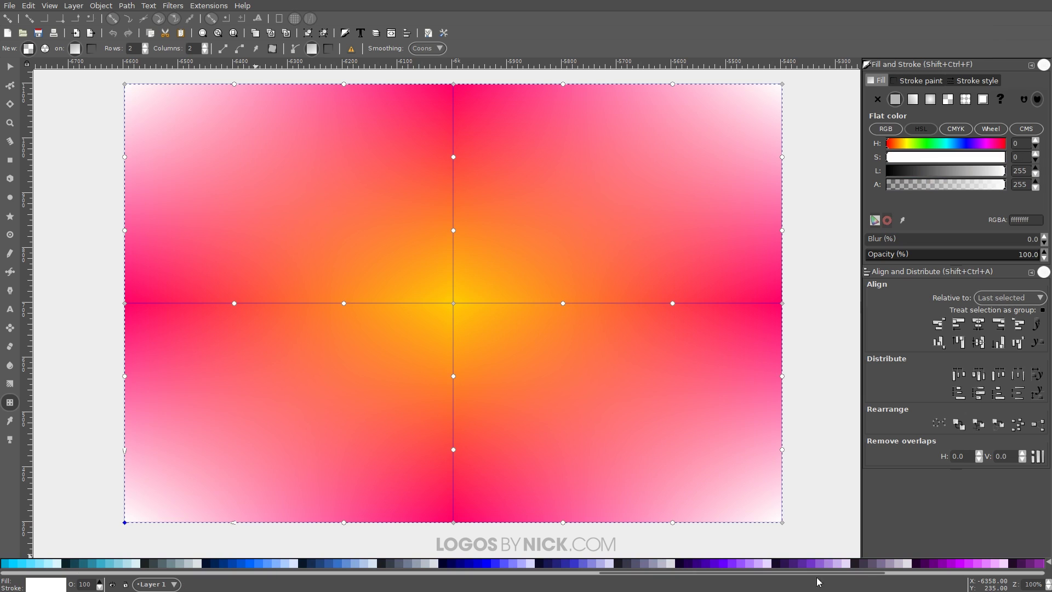
left_click(779, 563)
- Color the mesh gradient's upper-left corner node orange, FF6600
scroll(572, 324, "up", 1)
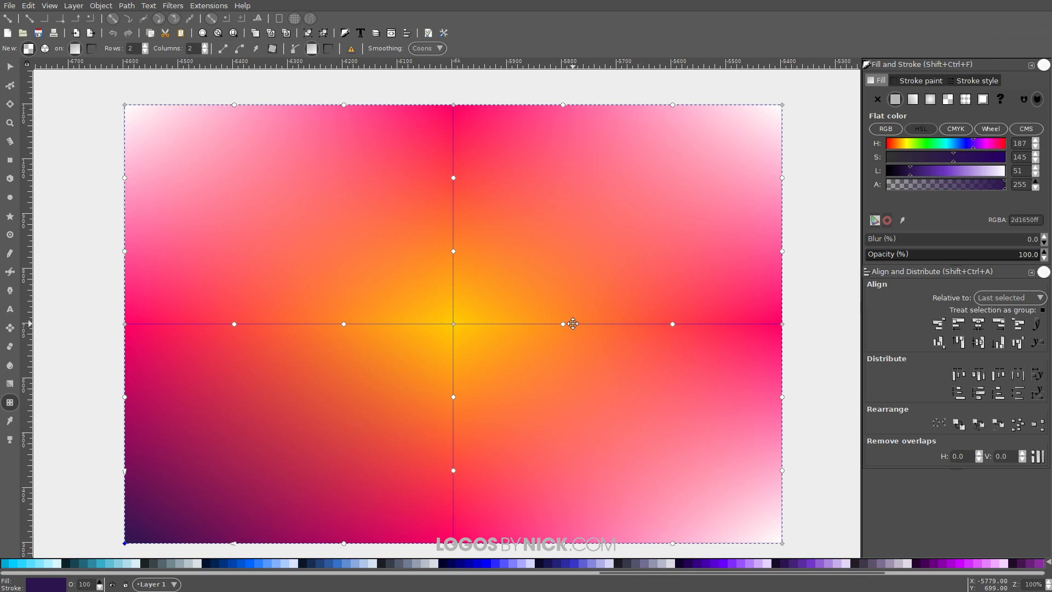
left_click(127, 109)
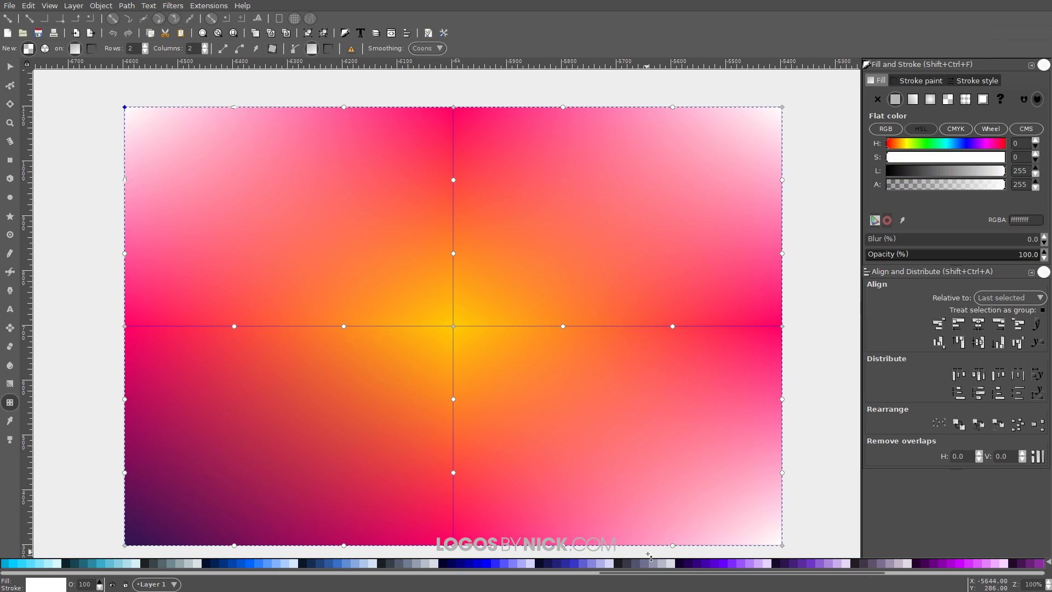
left_click(585, 575)
scroll(548, 577, "right", 5)
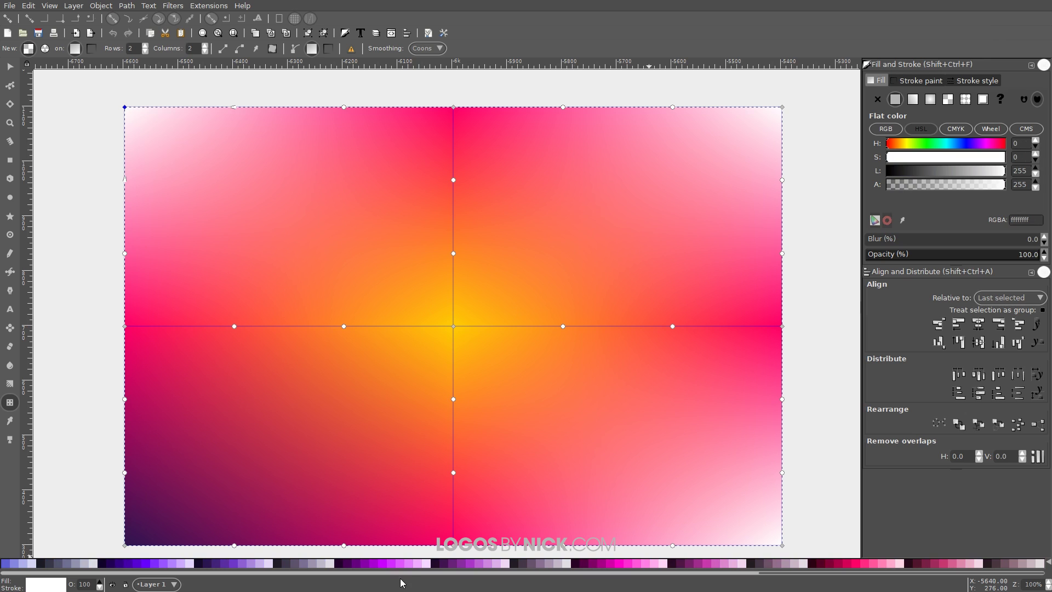
left_click_drag(775, 575, 176, 576)
left_click(148, 562)
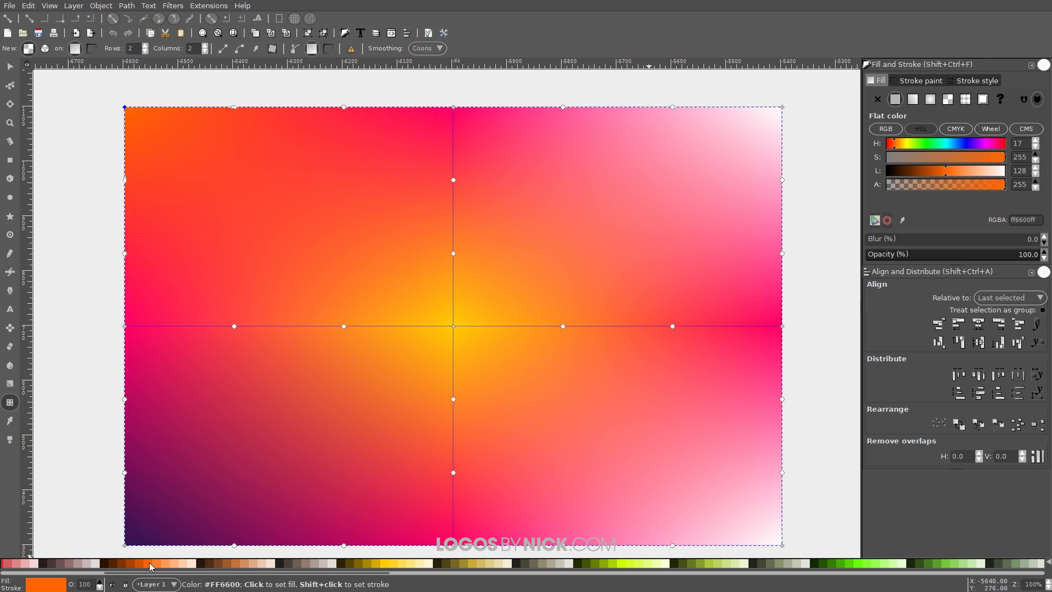
- Color the mesh gradient's lower-right corner node orange, FF6600
scroll(453, 441, "right", 1)
left_click(751, 537)
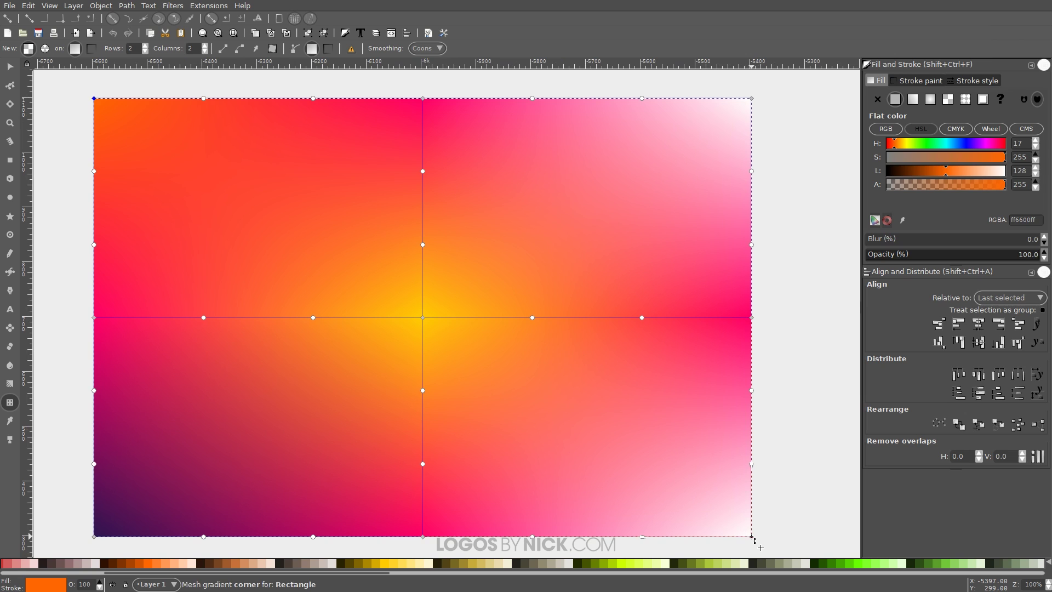
left_click_drag(237, 573, 206, 581)
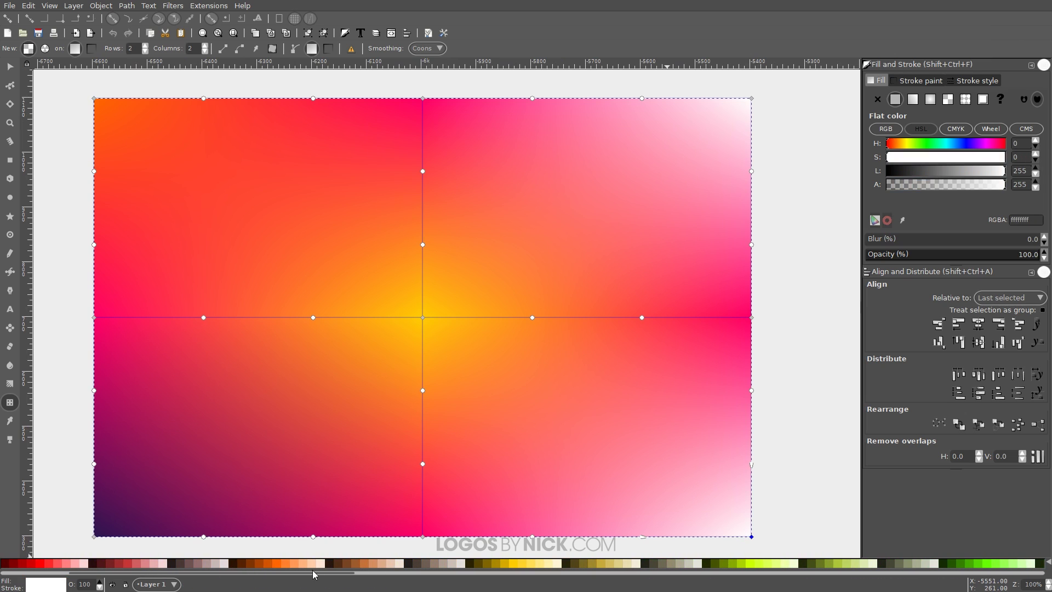
left_click(280, 563)
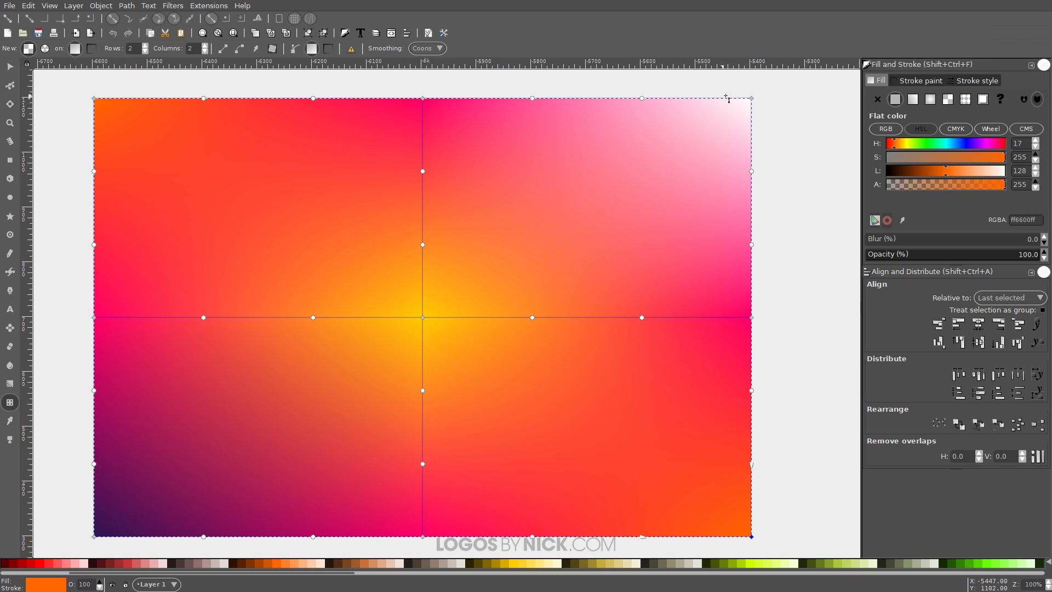
- Color the mesh gradient's upper-right corner node deep purple, 440055
left_click(751, 99)
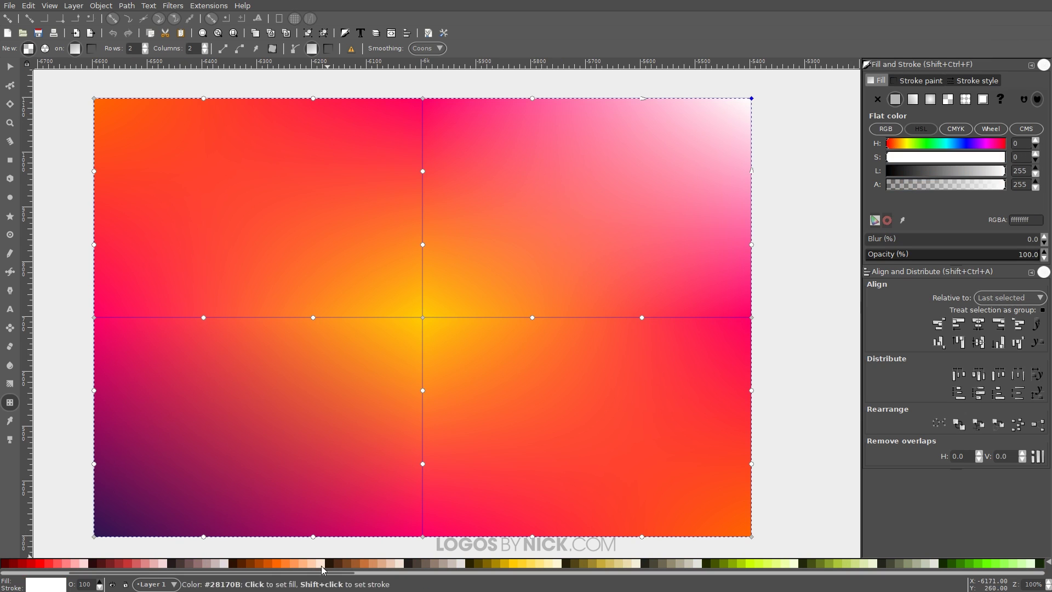
left_click_drag(239, 572, 651, 572)
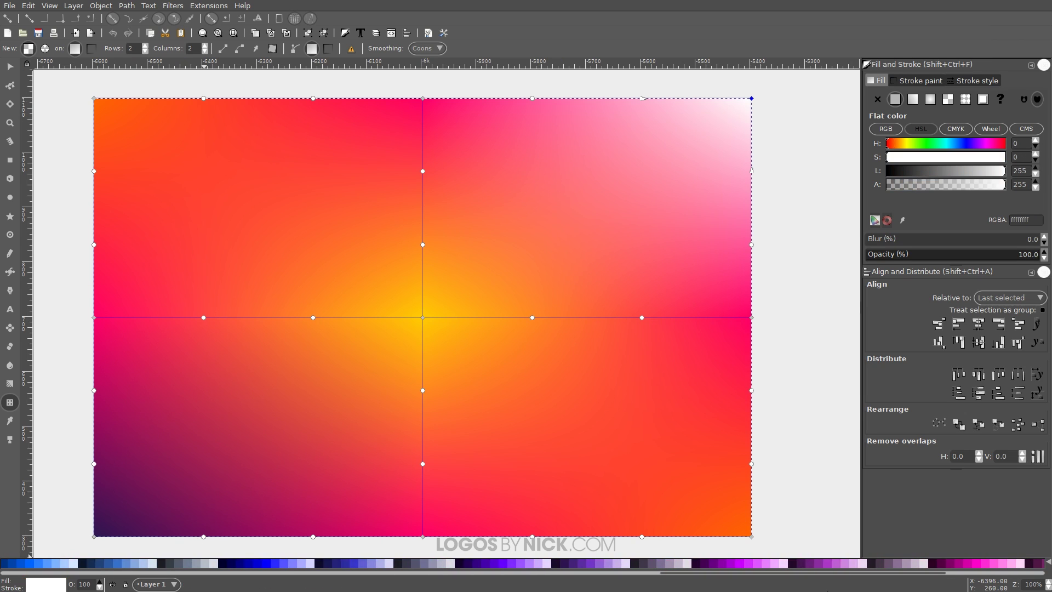
left_click(704, 563)
- Move the mesh's centre node down and to the left, and bend the mesh lines above and to the right of it into S-curves
scroll(382, 284, "down", 1)
scroll(382, 285, "left", 1)
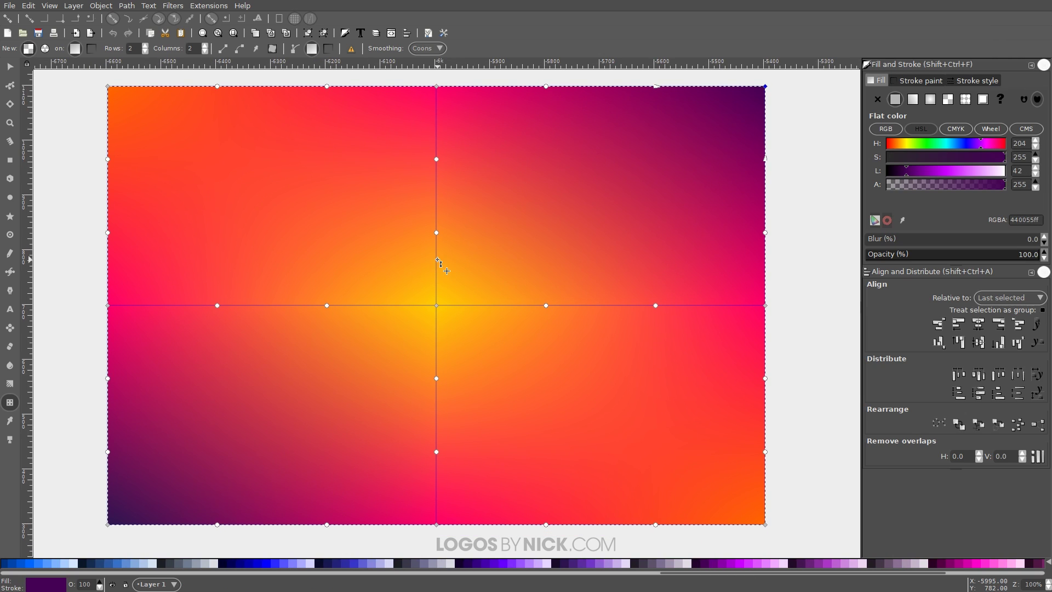
scroll(520, 316, "down", 1)
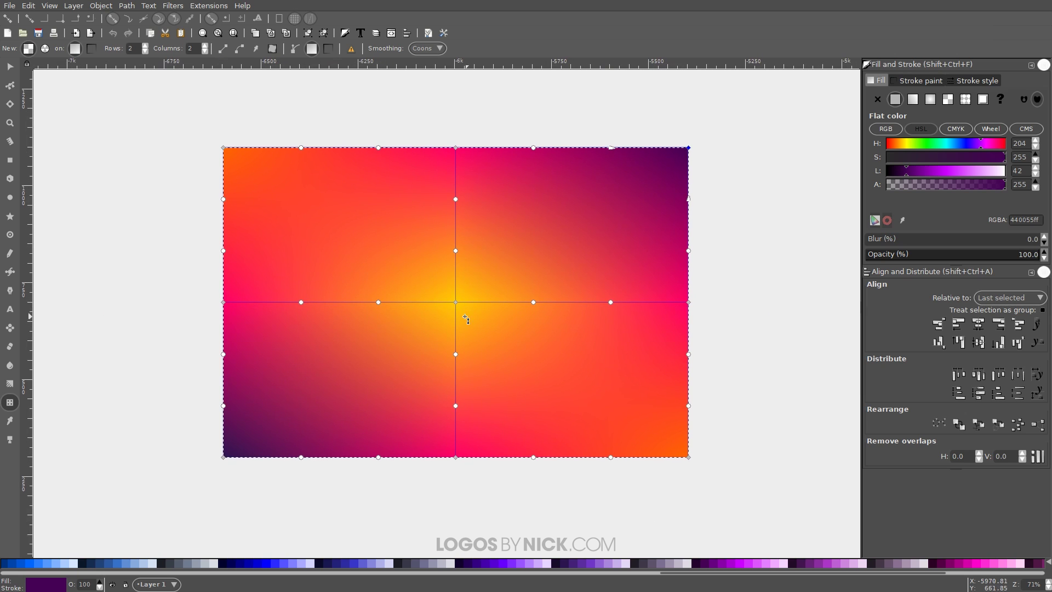
left_click_drag(456, 302, 388, 341)
left_click_drag(389, 284, 301, 231)
left_click_drag(458, 200, 567, 216)
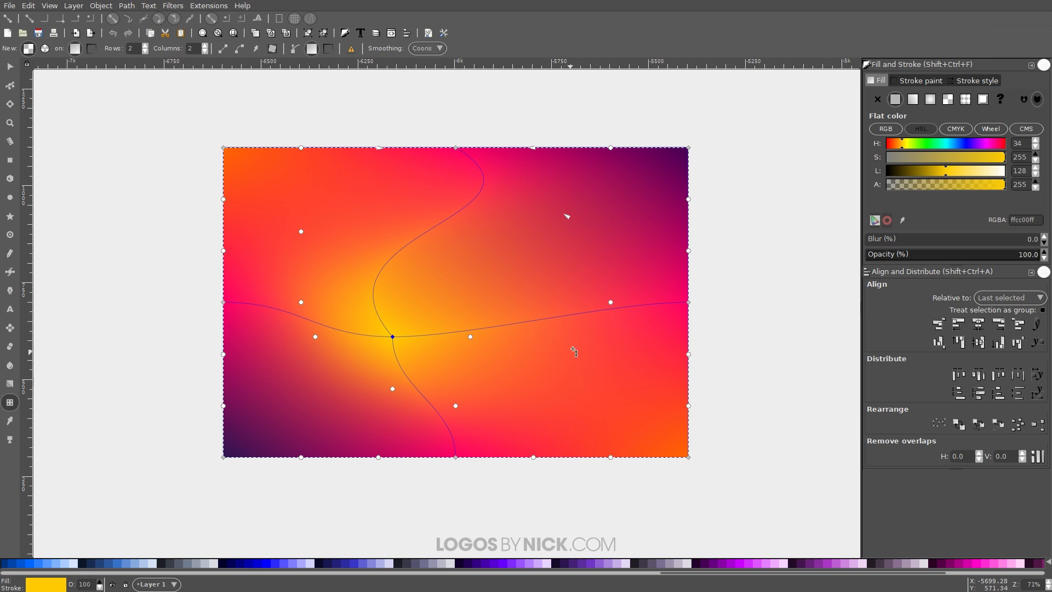
left_click_drag(611, 304, 631, 230)
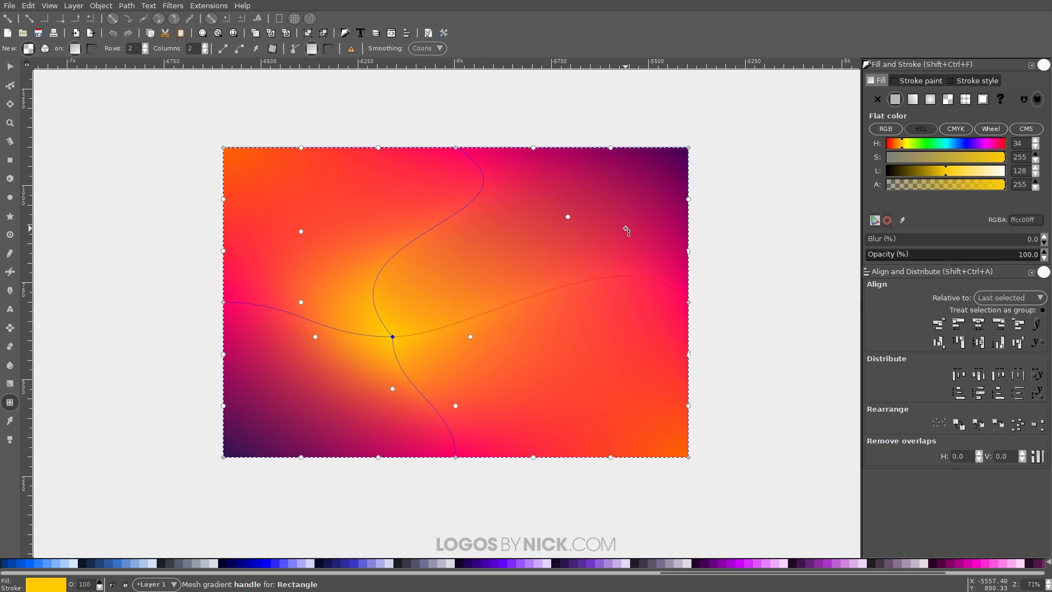
left_click_drag(472, 336, 575, 390)
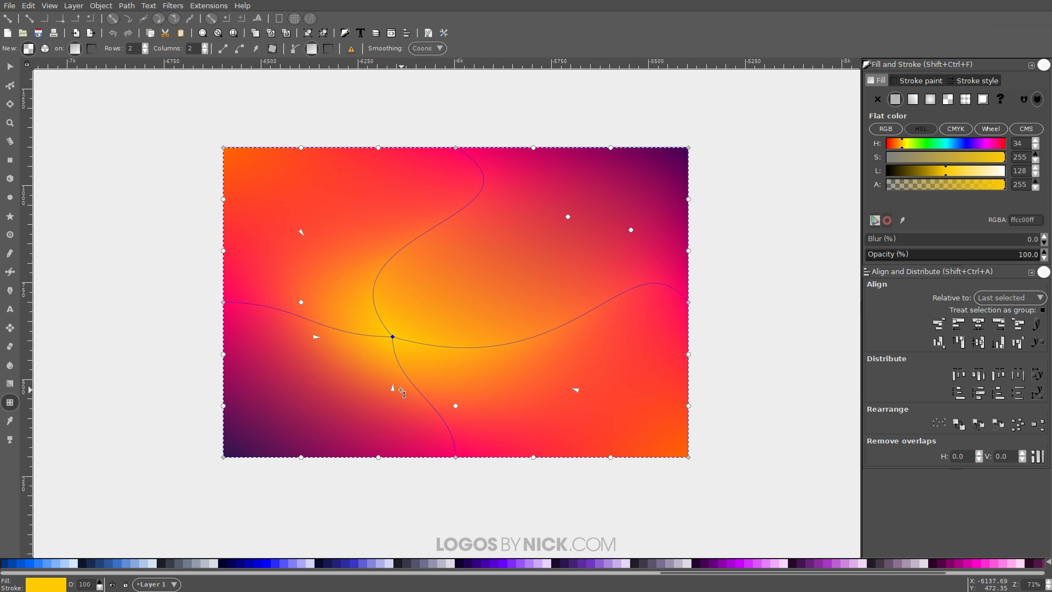
- Bend the mesh lines below and to the left of the centre node into S-curves
left_click_drag(392, 388, 304, 419)
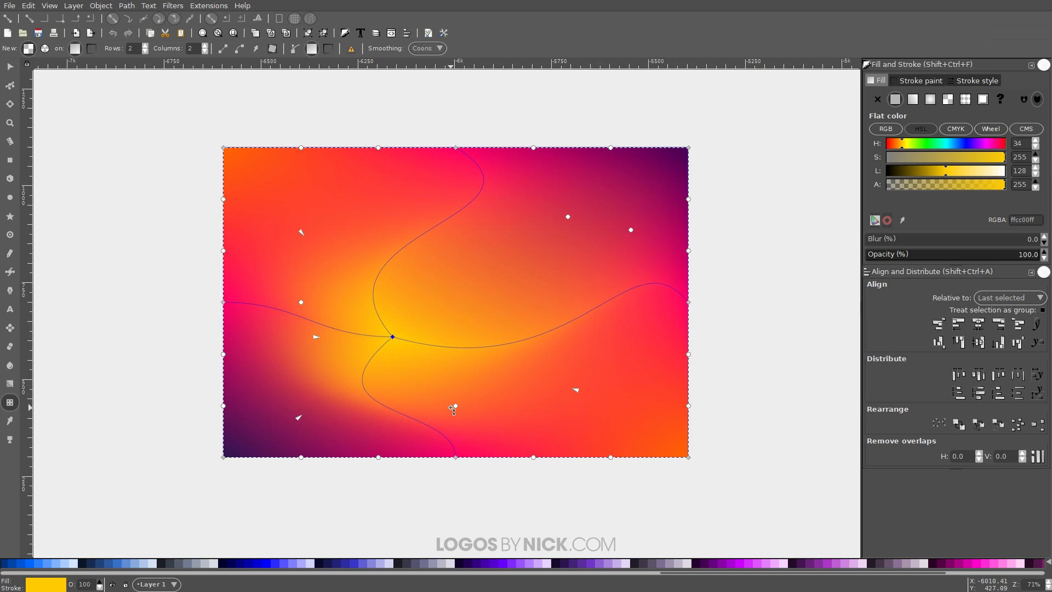
left_click_drag(455, 406, 547, 255)
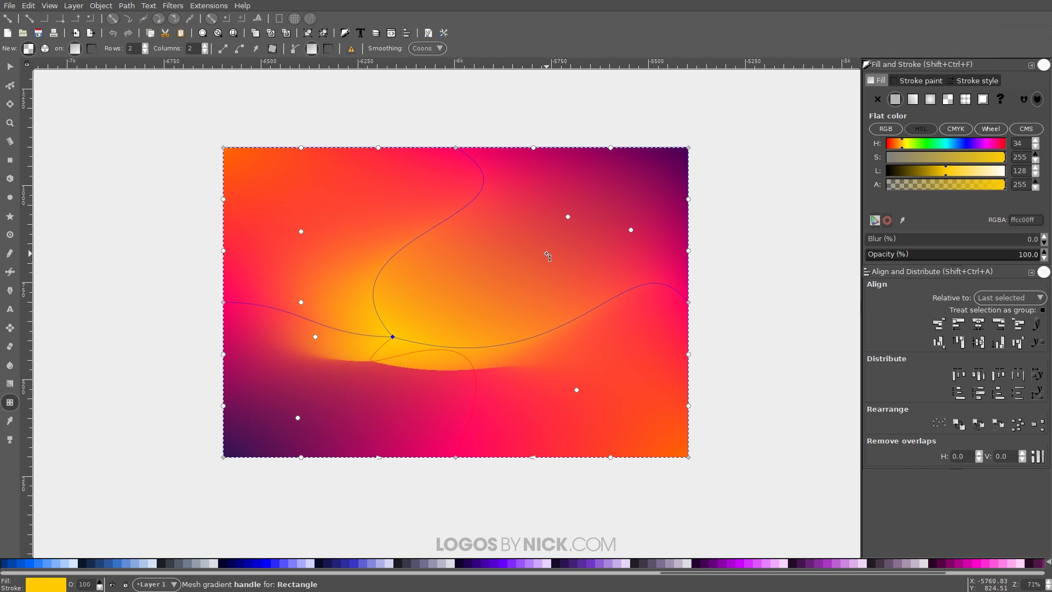
mouse_move(548, 256)
left_mouse_down()
mouse_move(502, 375)
mouse_move(508, 367)
left_mouse_up()
left_click_drag(315, 338, 275, 390)
left_click_drag(302, 302, 261, 201)
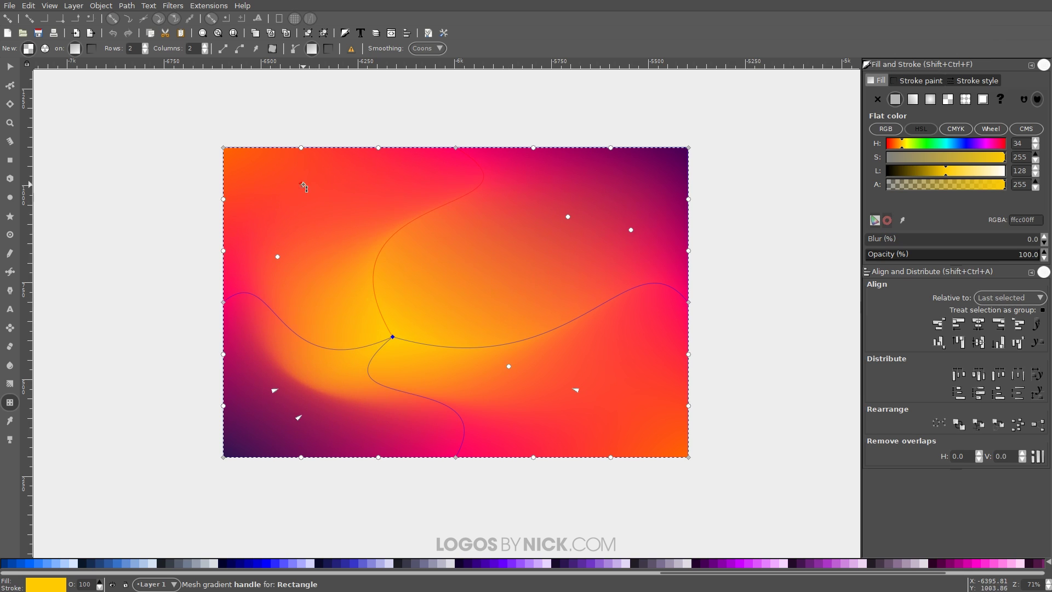
- Move the mesh's top-middle, upper-left, left-middle and lower-left outer nodes outward beyond the rectangle's edges
scroll(559, 211, "up", 2)
left_click_drag(438, 184, 445, 118)
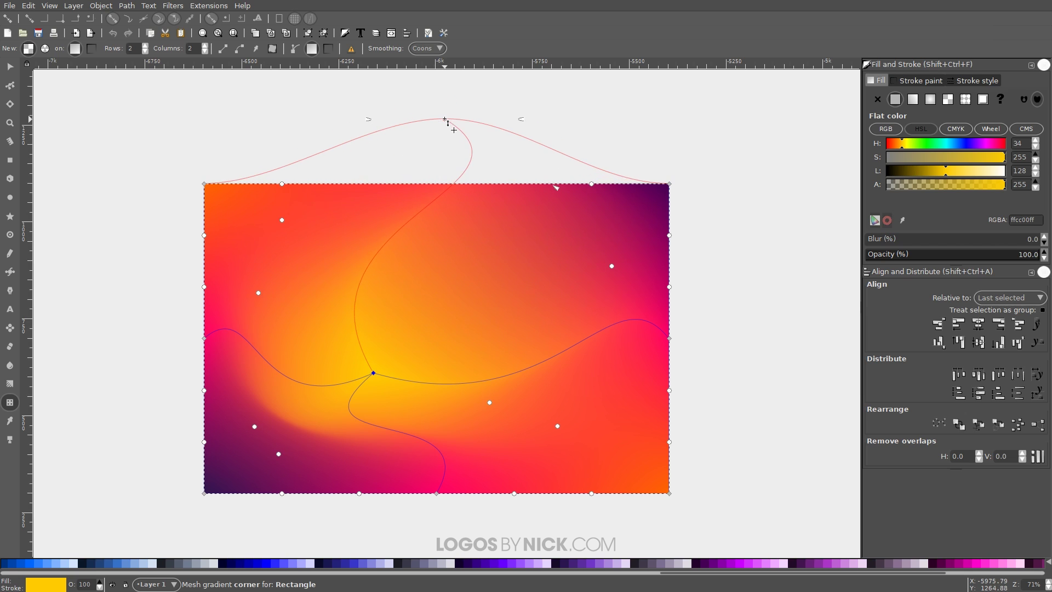
left_click(204, 184)
left_click_drag(204, 184, 172, 153)
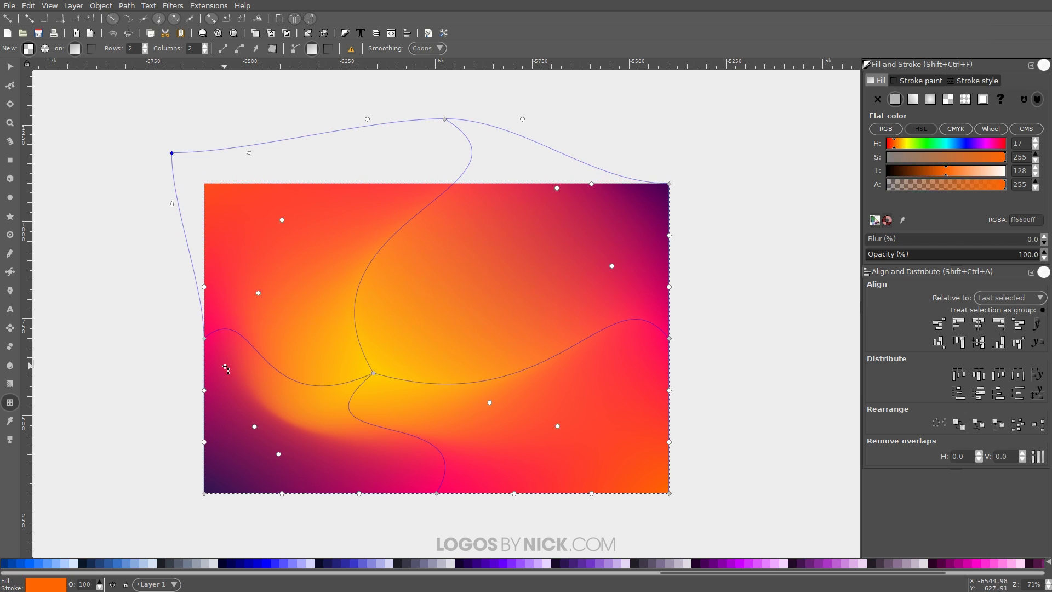
left_click_drag(207, 341, 160, 335)
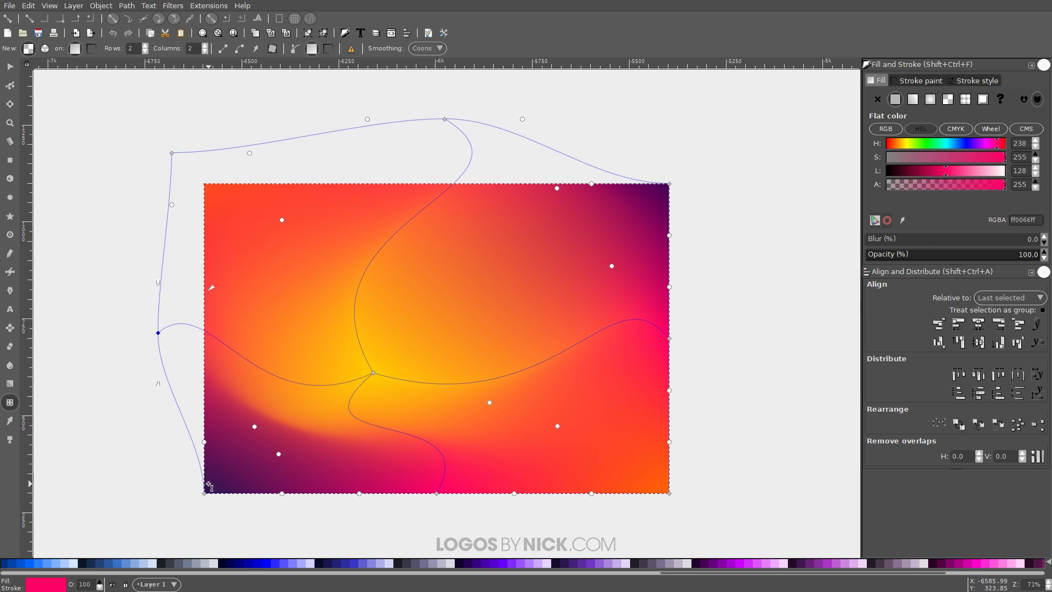
left_click_drag(206, 493, 167, 523)
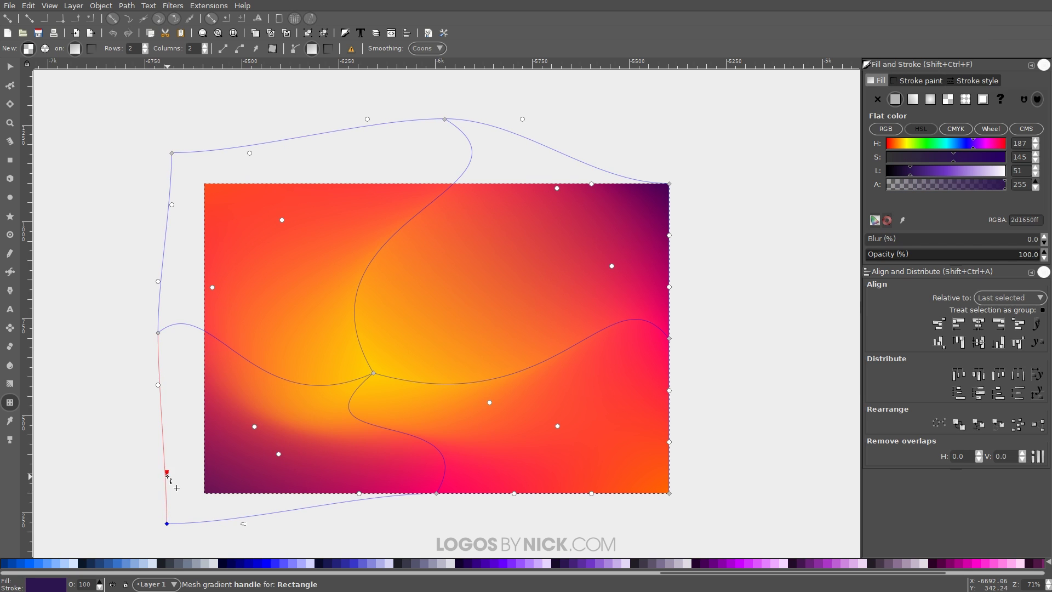
- Curve the outer mesh edges around the lower-left corner and reshape the line below the centre node, shifting that node slightly right
left_click_drag(169, 476, 249, 366)
mouse_move(373, 373)
left_mouse_down()
mouse_move(431, 346)
mouse_move(388, 371)
left_mouse_up()
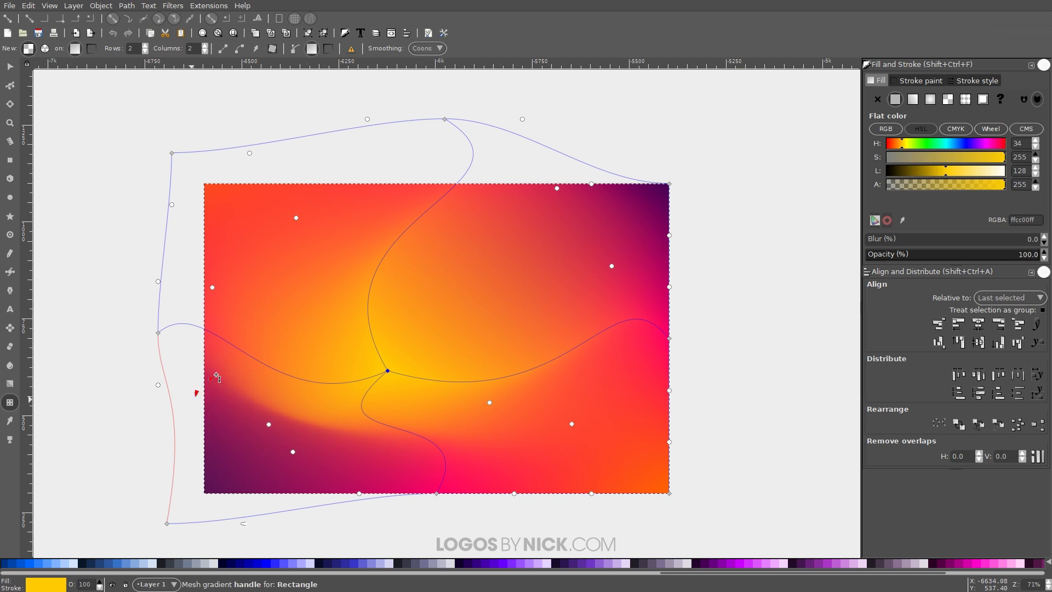
left_click_drag(217, 377, 220, 369)
scroll(286, 474, "down", 2)
left_click_drag(240, 494, 298, 511)
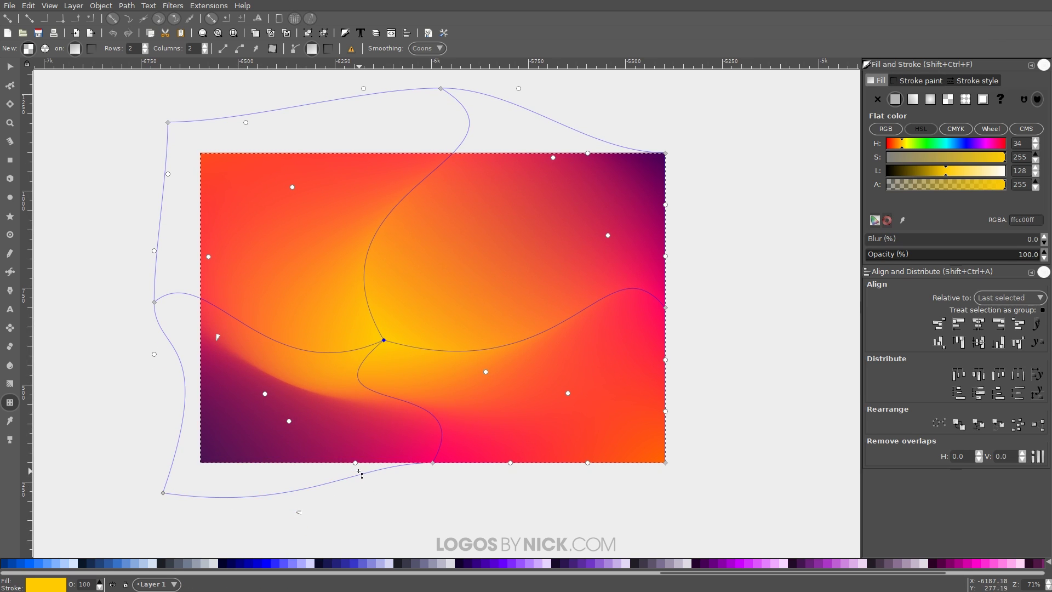
left_click_drag(356, 463, 301, 511)
left_click_drag(294, 425, 476, 353)
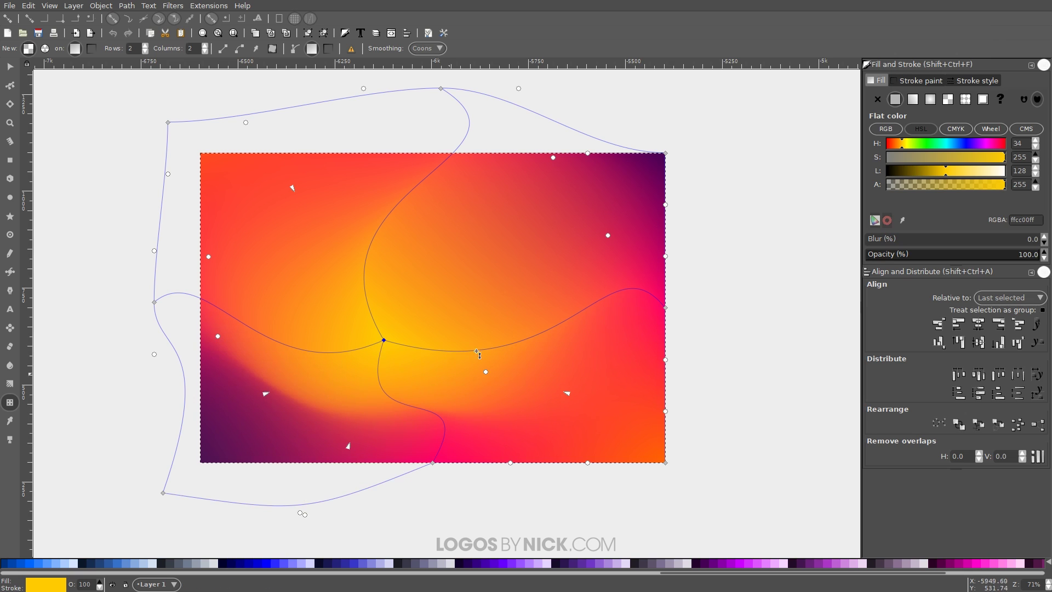
- Move the mesh's upper-right corner node outside the rectangle and reshape the handles of its adjoining edges
left_click_drag(668, 158, 692, 125)
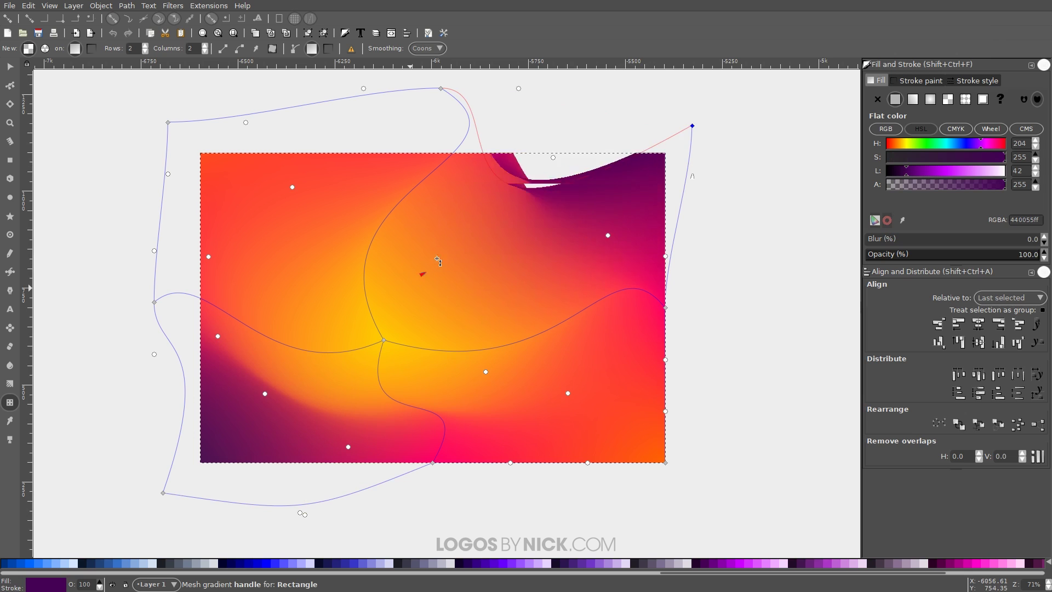
left_click_drag(550, 153, 577, 146)
key("ctrl+z")
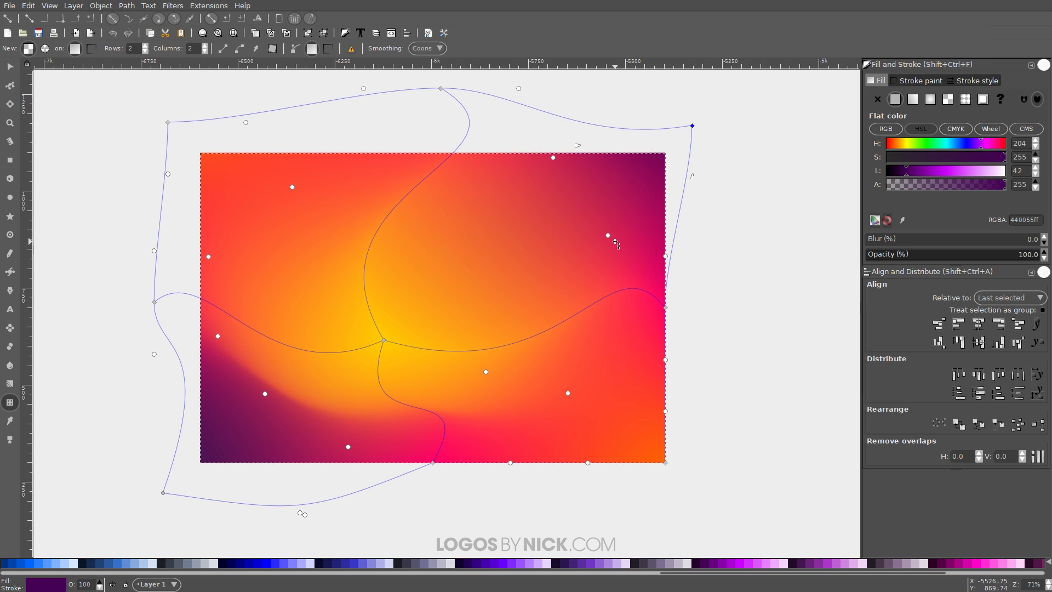
mouse_move(611, 236)
left_mouse_down()
mouse_move(400, 283)
mouse_move(563, 265)
mouse_move(648, 204)
mouse_move(585, 251)
mouse_move(591, 241)
mouse_move(648, 262)
mouse_move(536, 305)
mouse_move(676, 211)
left_mouse_up()
- Move the right-middle, lower-right and bottom-middle mesh nodes outside the rectangle and bend the line right of the centre node into an S-curve
left_click(386, 300)
left_click_drag(385, 300, 428, 342)
key("ctrl+z")
key("ctrl+z")
key("ctrl+z")
key("ctrl+z")
key("ctrl+z")
key("ctrl+z")
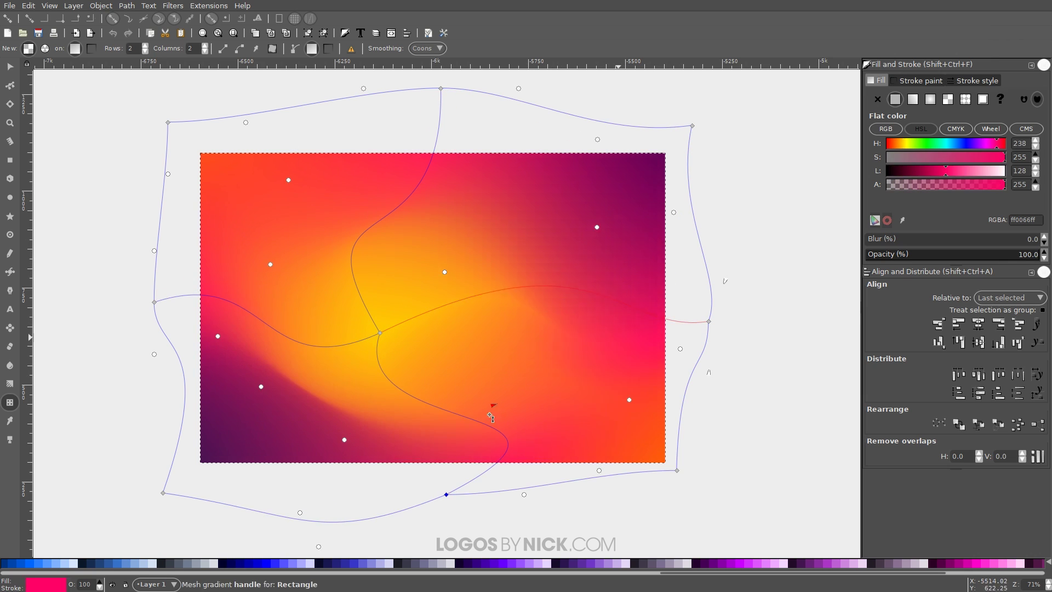
key("ctrl+z")
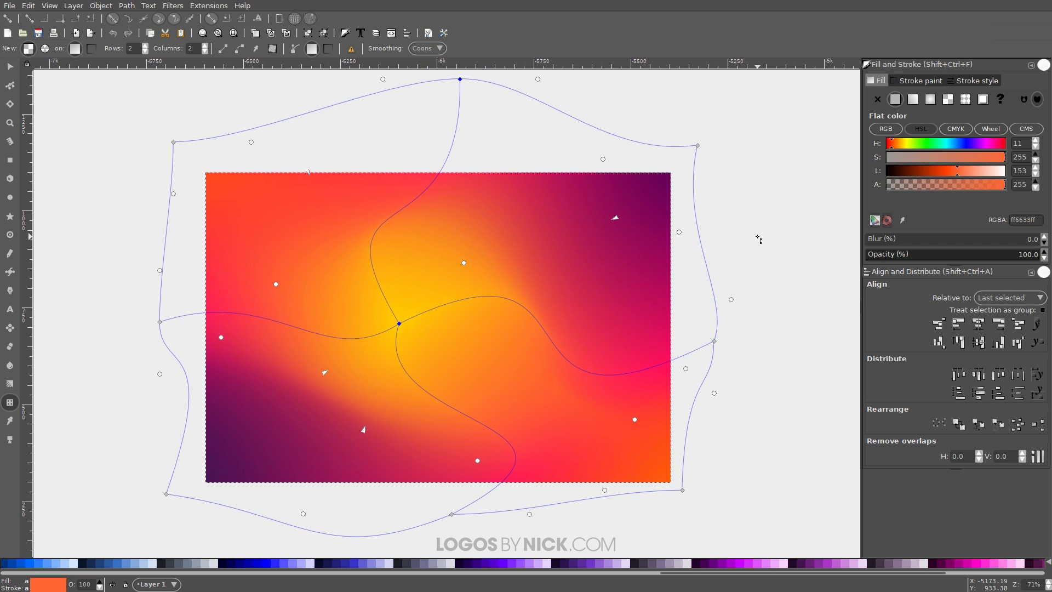
- Draw a deep purple square about 139 px wide in the empty canvas area above the gradient rectangle
left_click(10, 67)
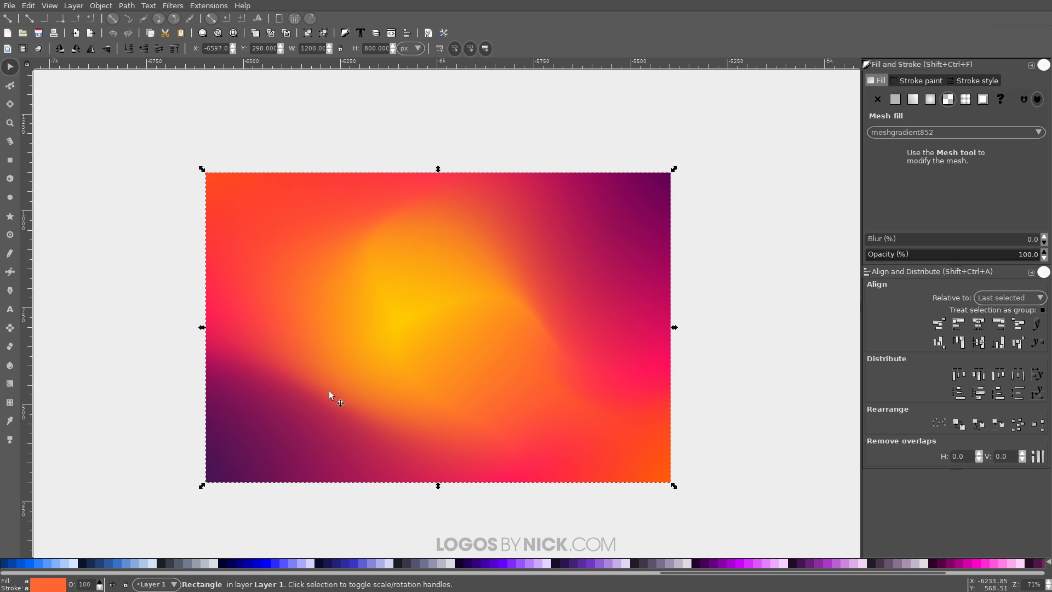
scroll(478, 255, "up", 3)
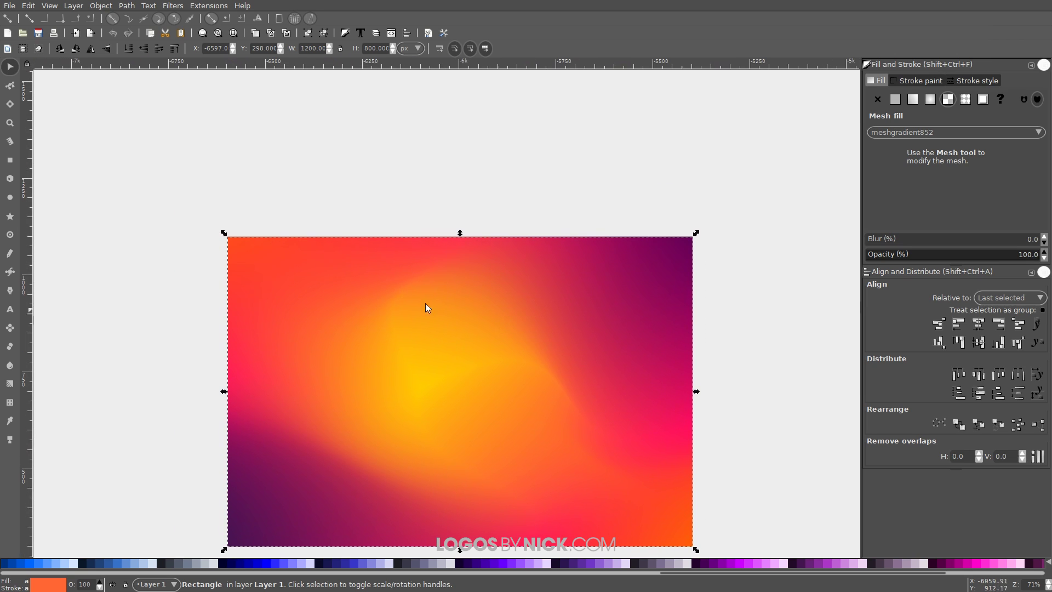
left_click(10, 160)
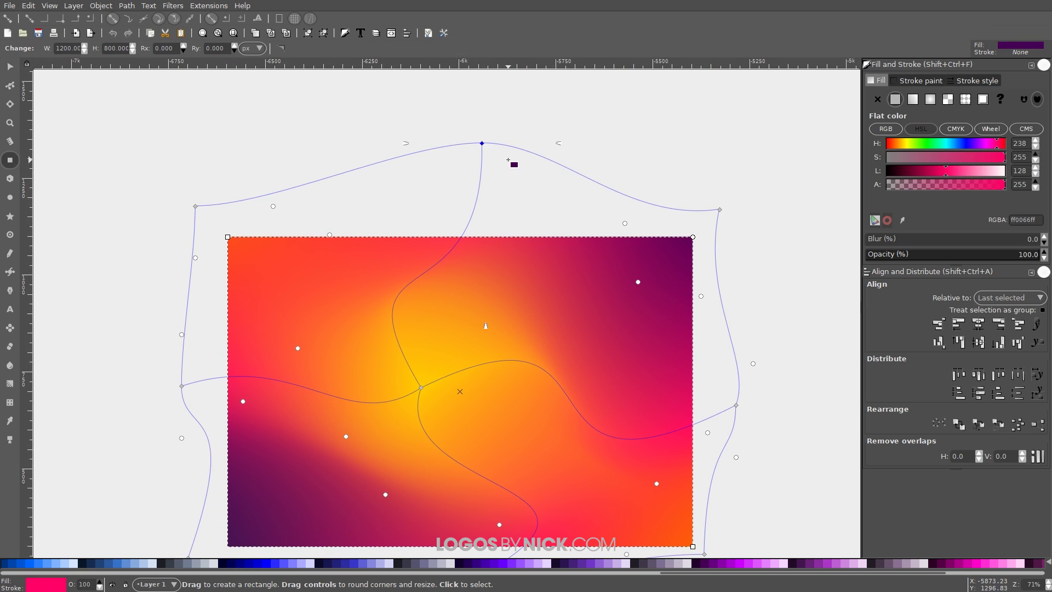
scroll(512, 162, "up", 5)
scroll(538, 317, "up", 2)
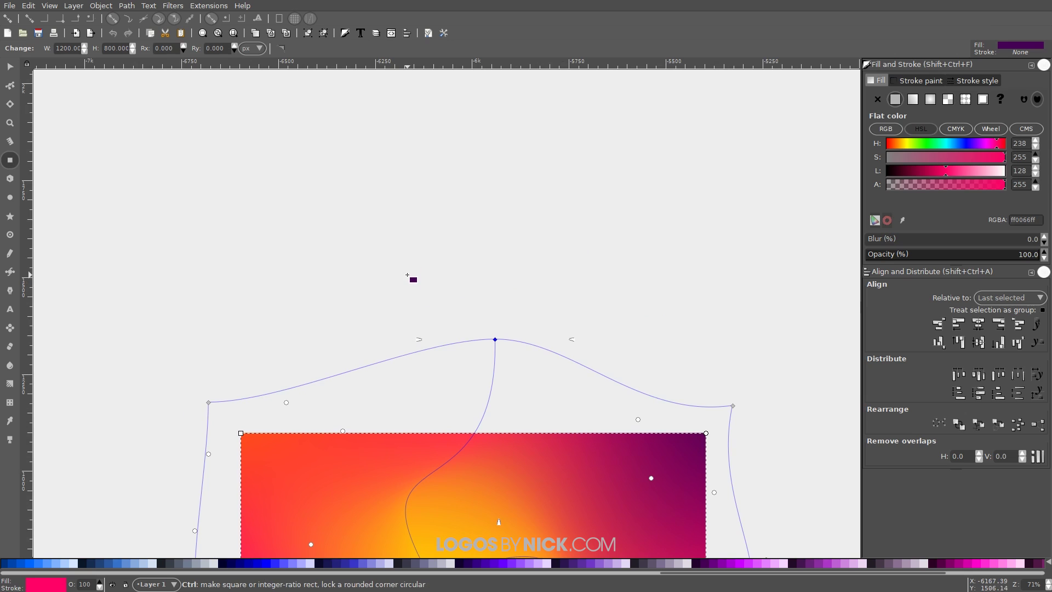
mouse_move(339, 206)
left_mouse_down()
mouse_move(402, 271)
mouse_move(397, 263)
left_mouse_up()
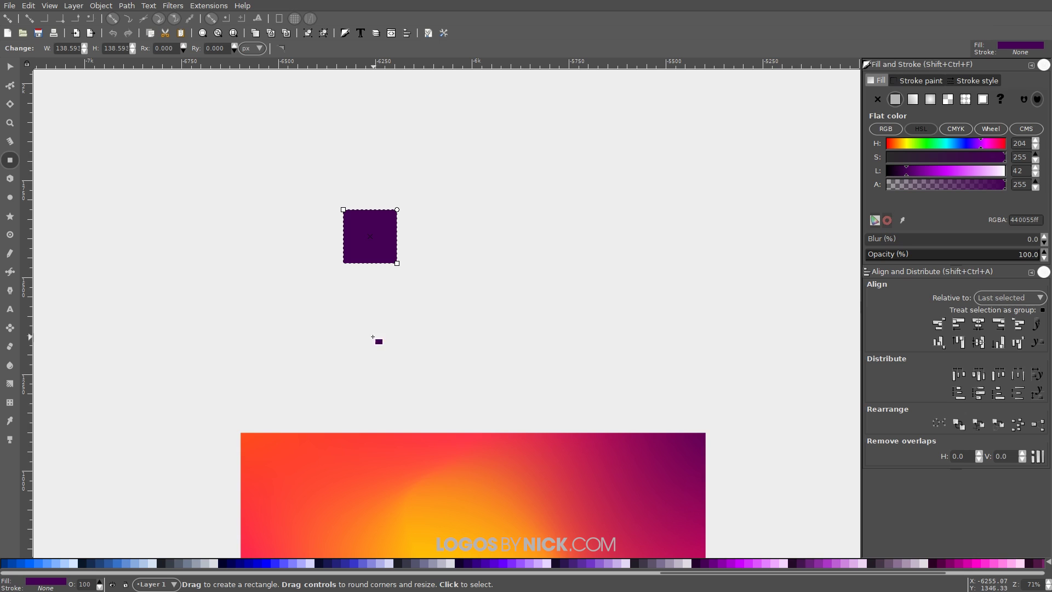
- Convert the small purple square to a path
left_click(126, 6)
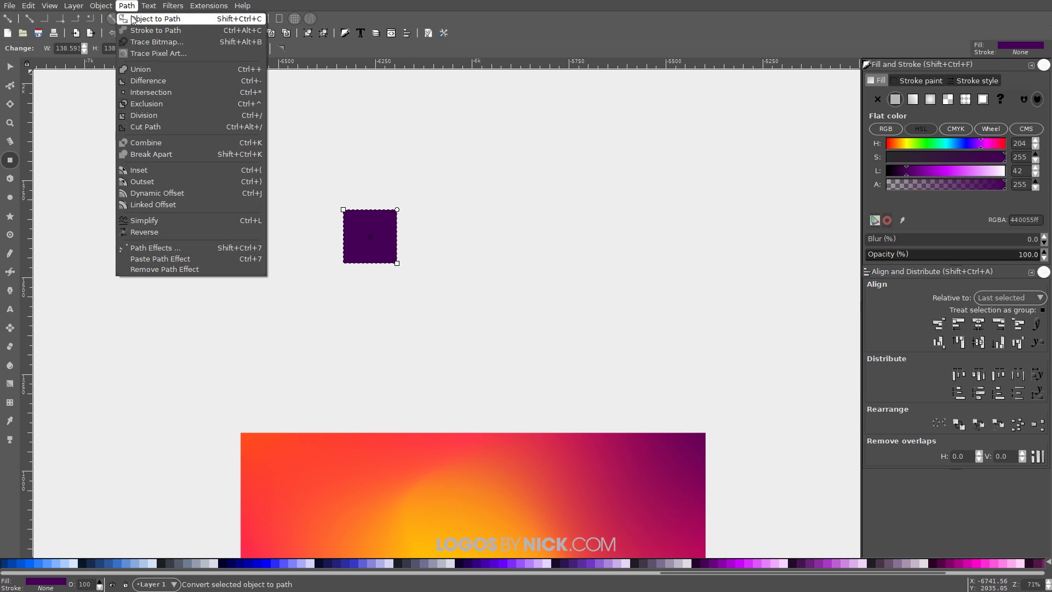
left_click(132, 20)
scroll(422, 232, "right", 1)
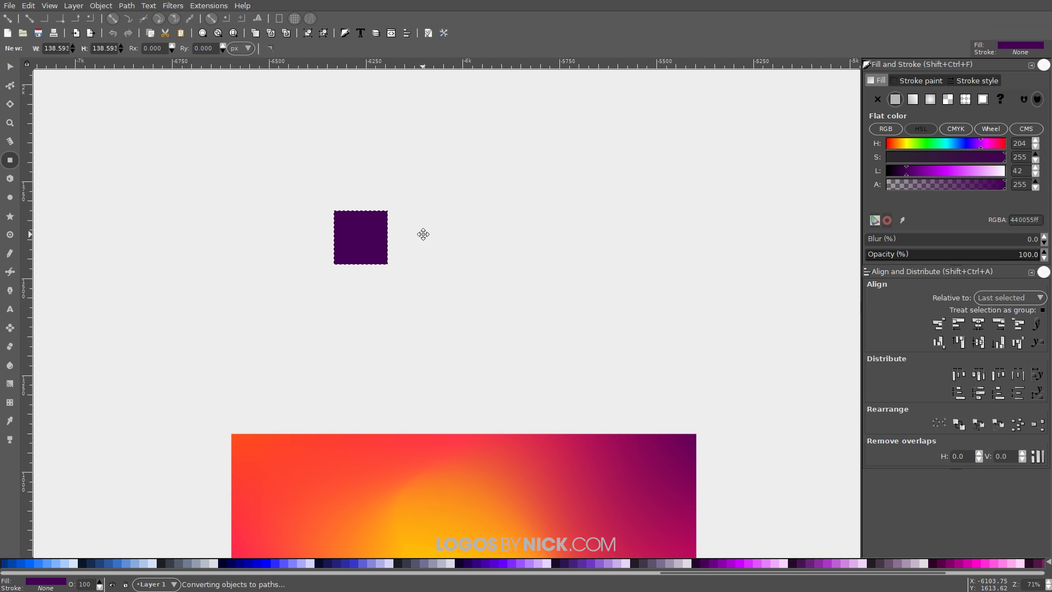
- Draw a closed triangle over the purple square's lower-right half with the Bezier pen, snapping its nodes to the square's corners
left_click(11, 273)
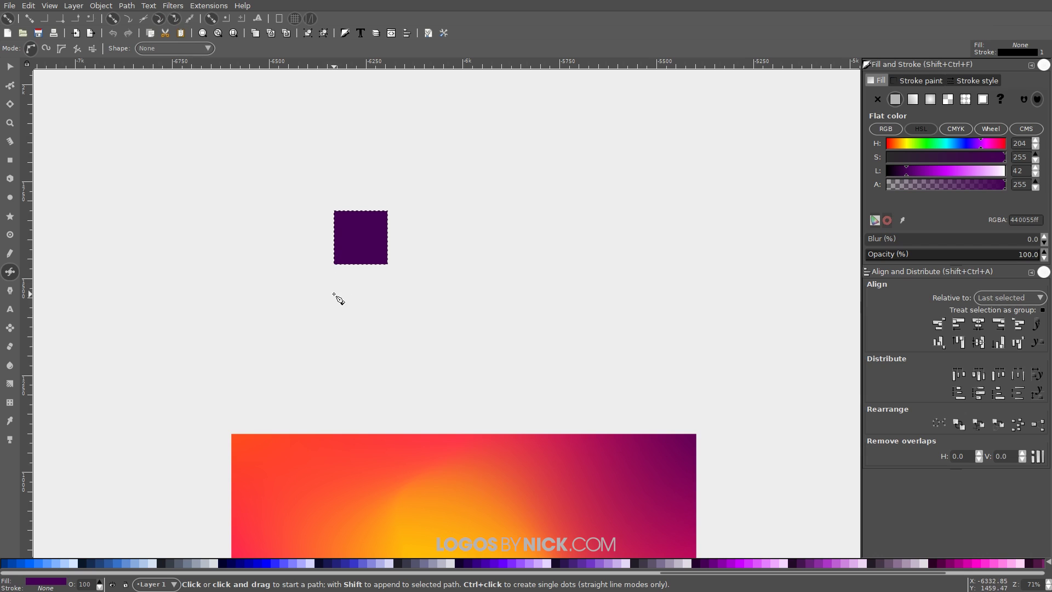
left_click(334, 264)
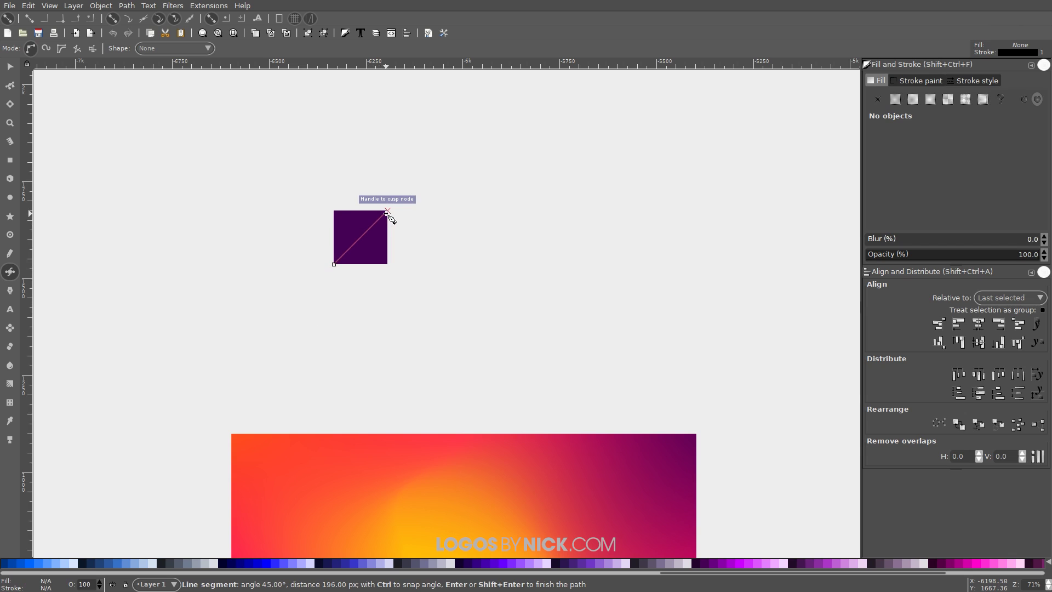
left_click(387, 212)
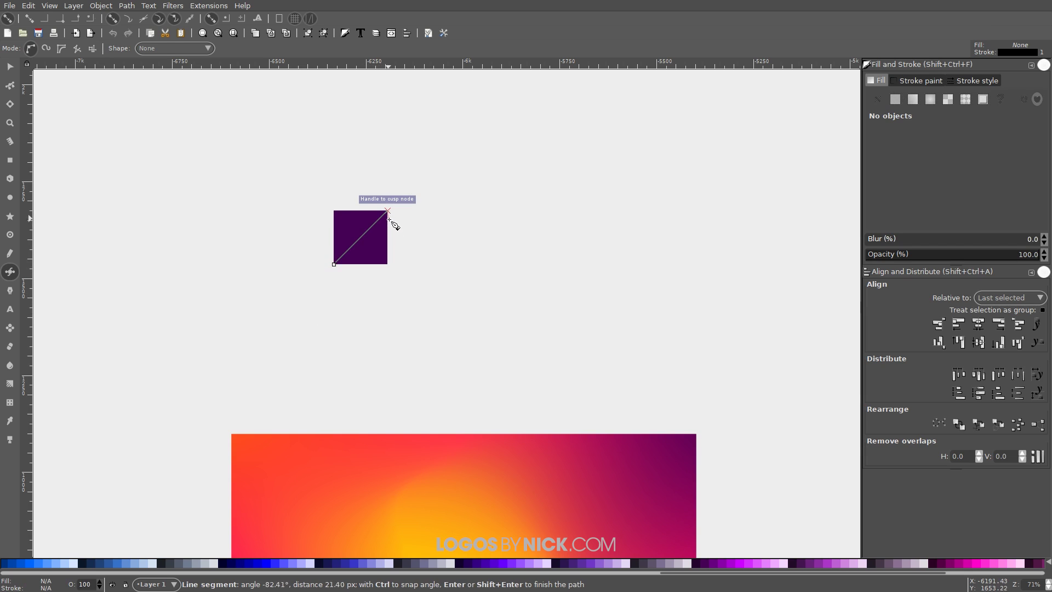
left_click(388, 264)
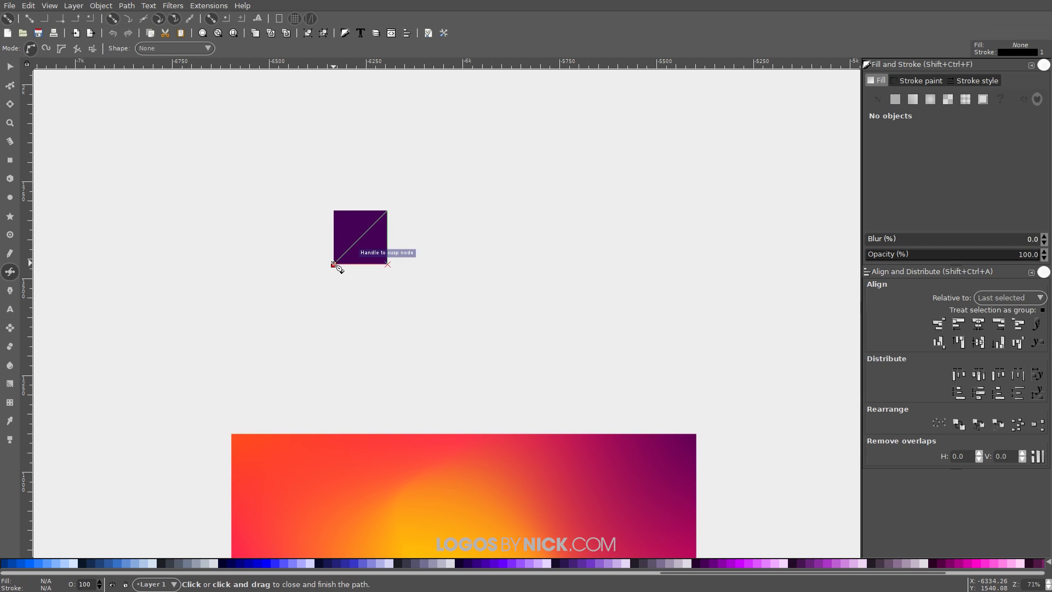
left_click(333, 264)
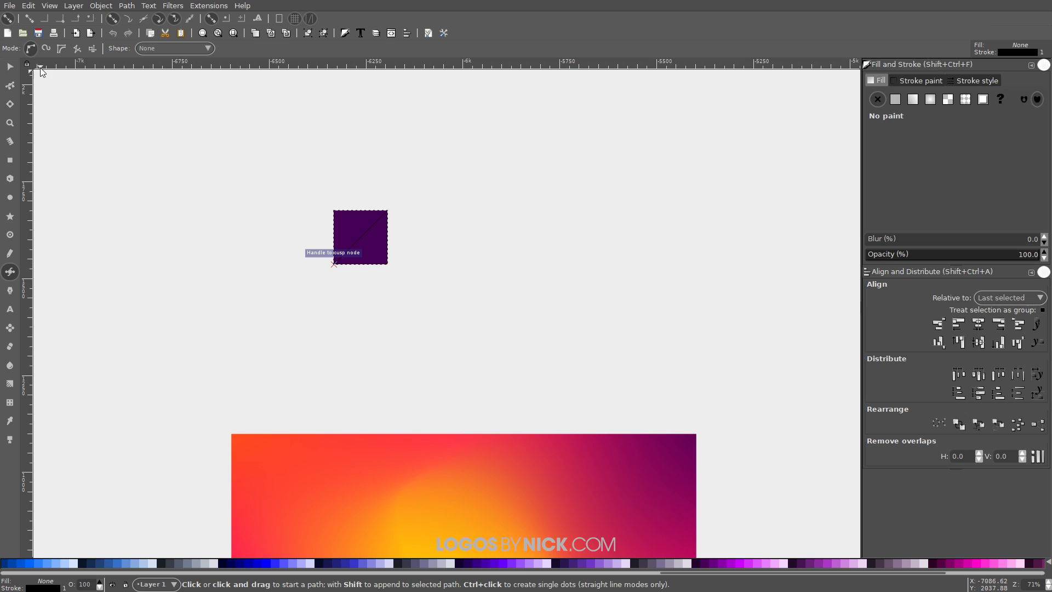
- Select the triangle together with the purple square and split the square along its diagonal with a Division
left_click(9, 67)
left_click_drag(468, 316, 268, 145)
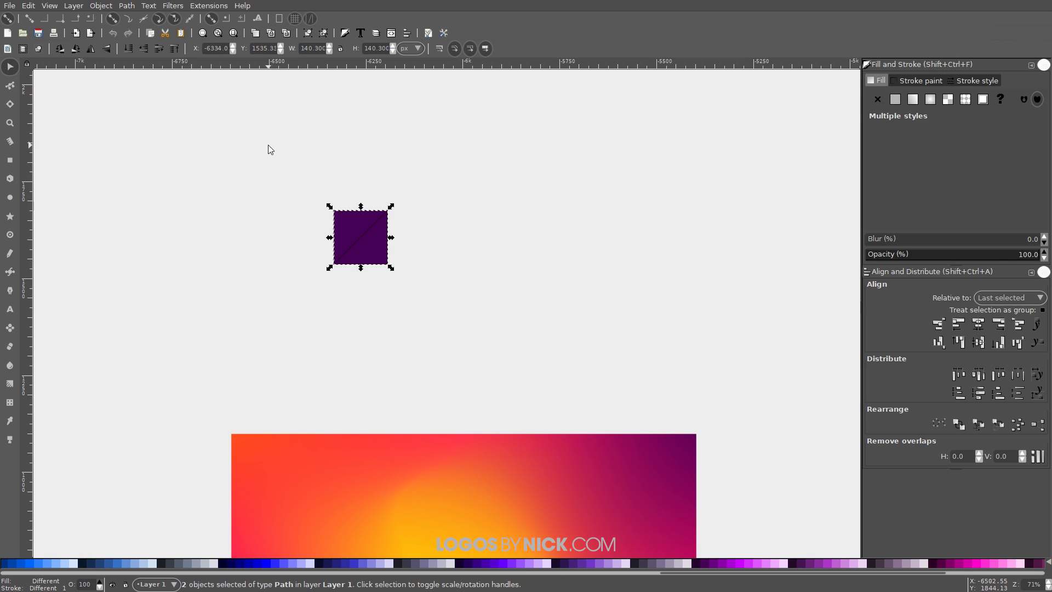
left_click(126, 6)
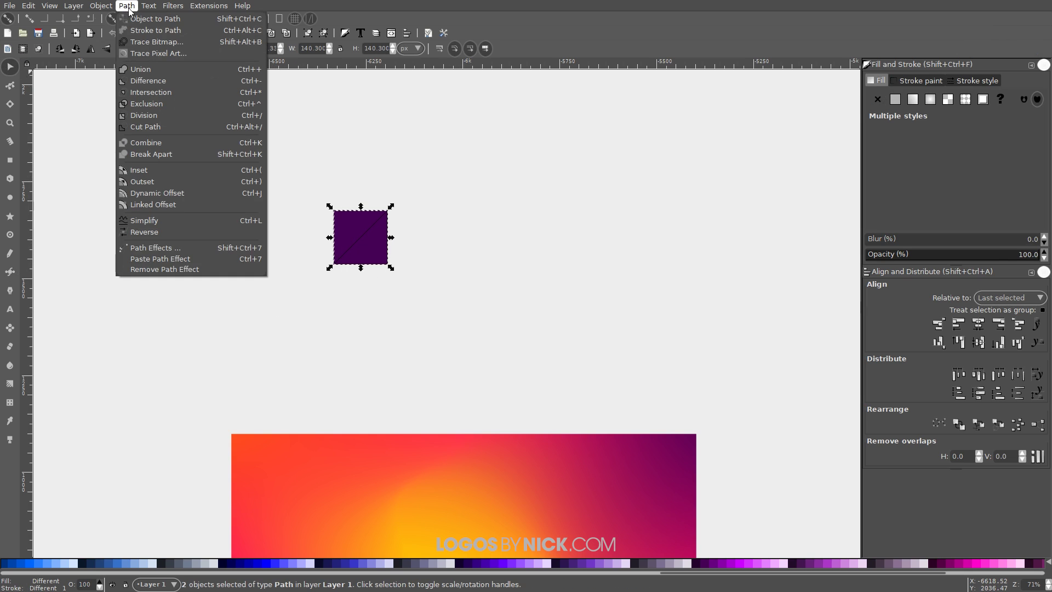
left_click(159, 118)
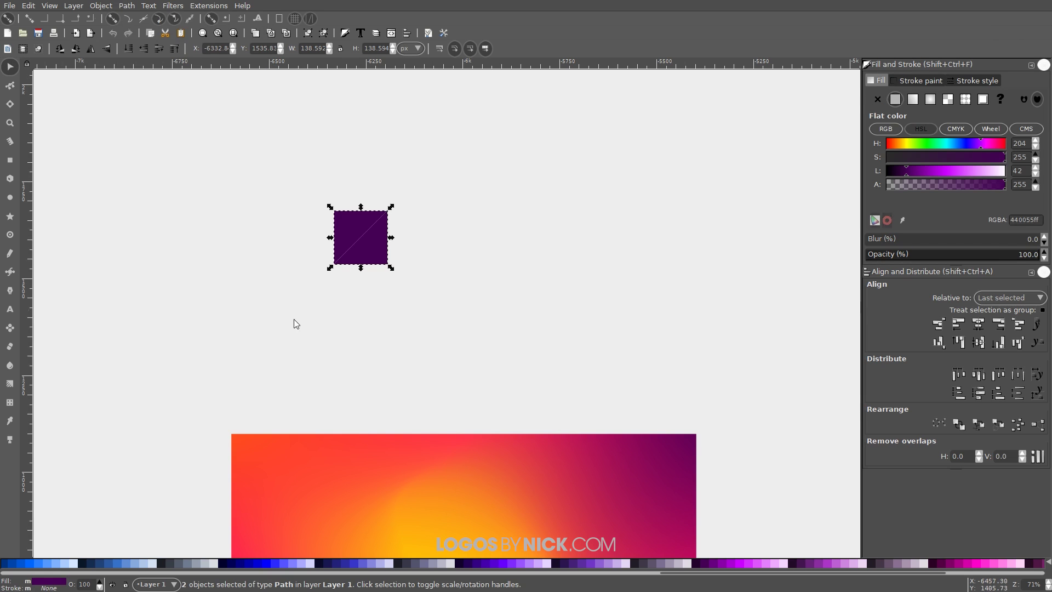
- Try pulling the two triangular halves of the square apart and undo both moves
left_click(412, 281)
left_click_drag(383, 262, 448, 314)
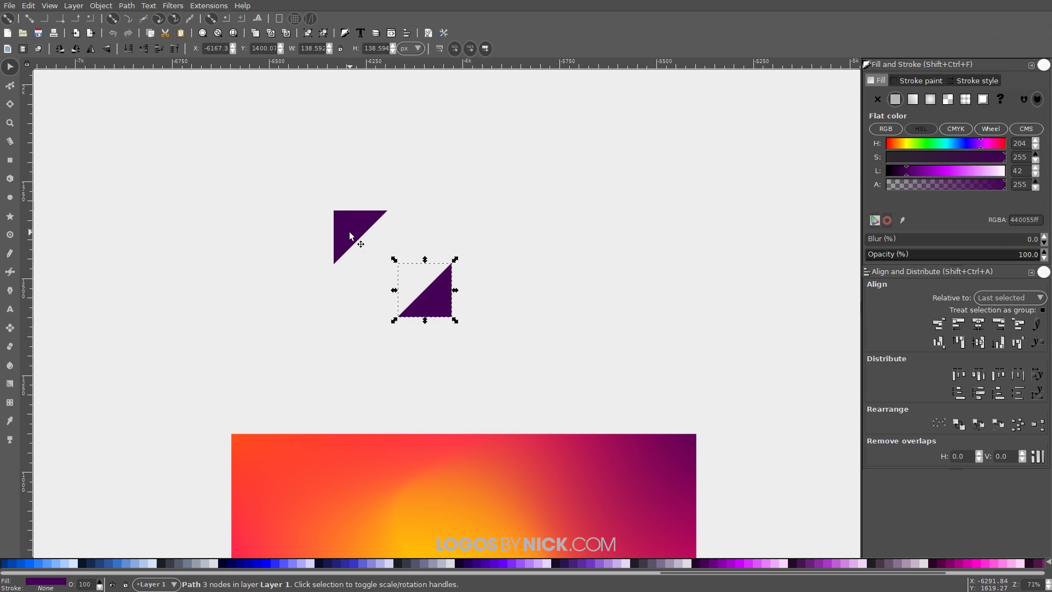
left_click_drag(350, 231, 288, 170)
left_click(346, 371)
key("ctrl+z")
key("ctrl+z")
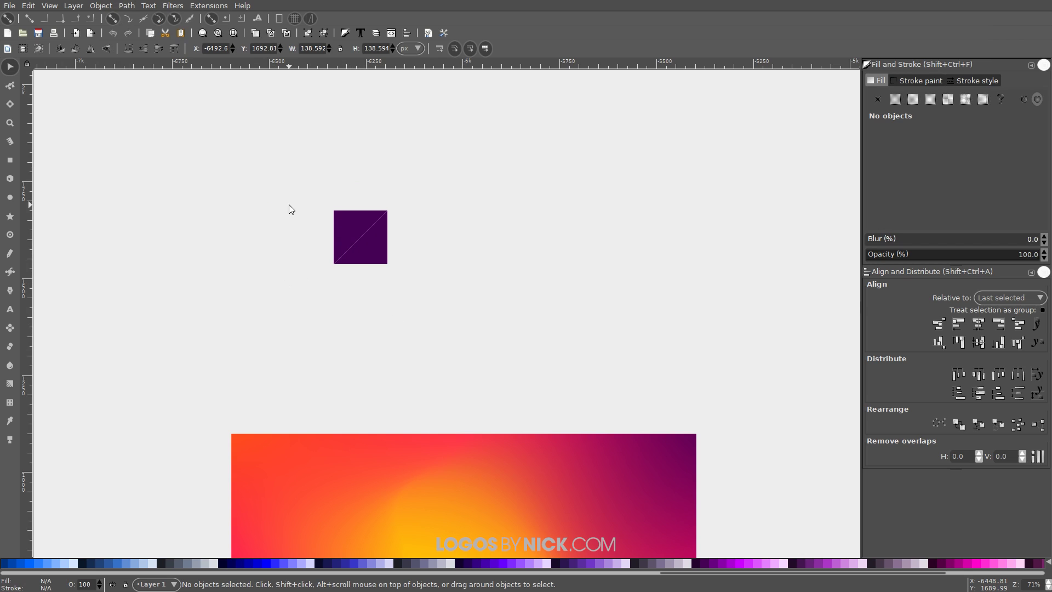
- Fill the upper-left triangle of the split square with green (00ff00)
left_click(347, 218)
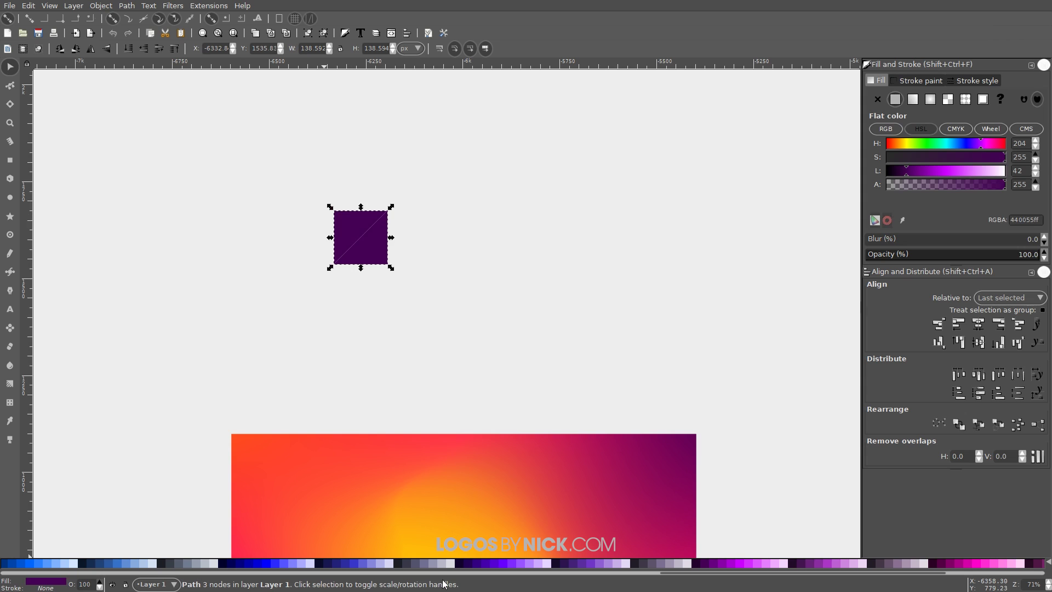
scroll(699, 575, "left", 10)
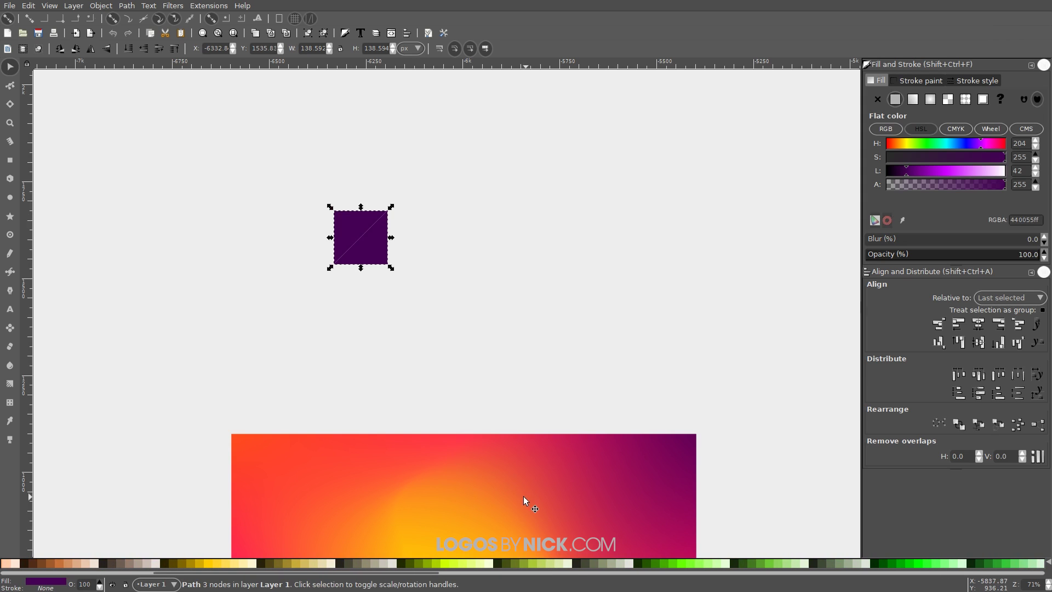
scroll(526, 498, "down", 8)
scroll(541, 180, "up", 8)
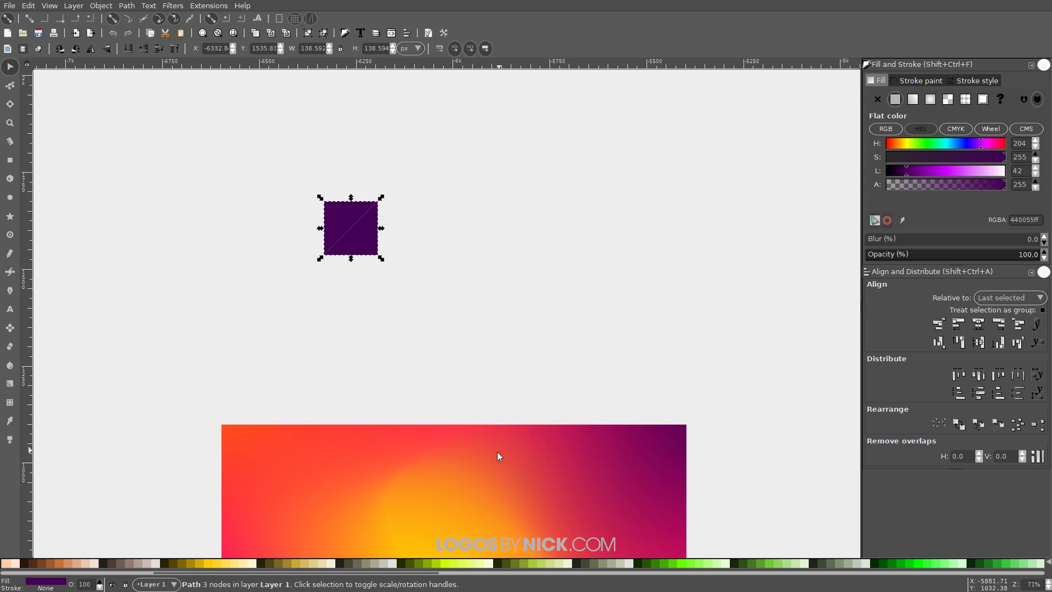
left_click_drag(435, 573, 245, 579)
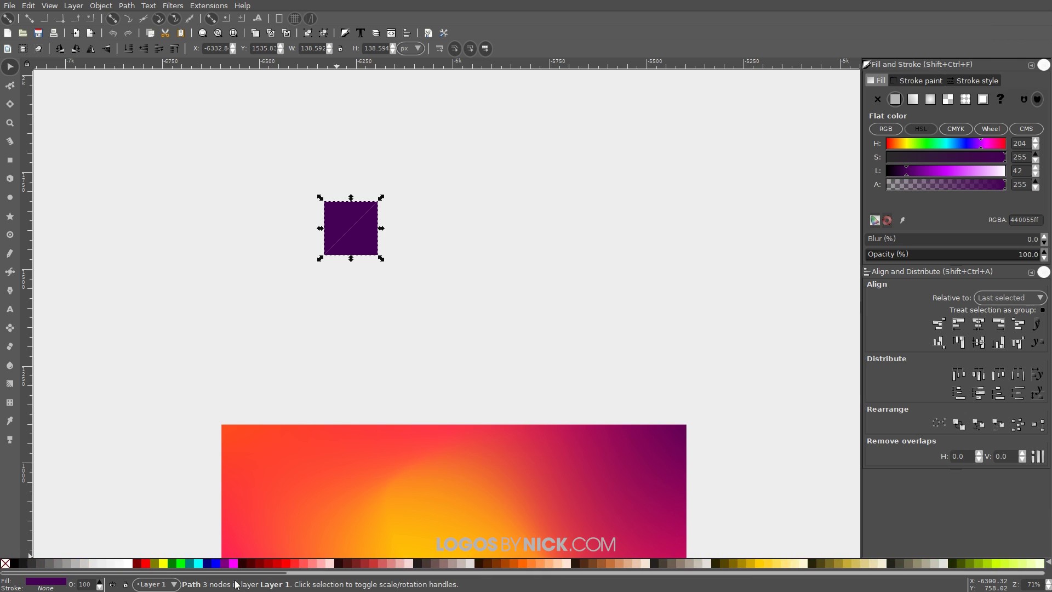
left_click(181, 562)
scroll(484, 338, "down", 4)
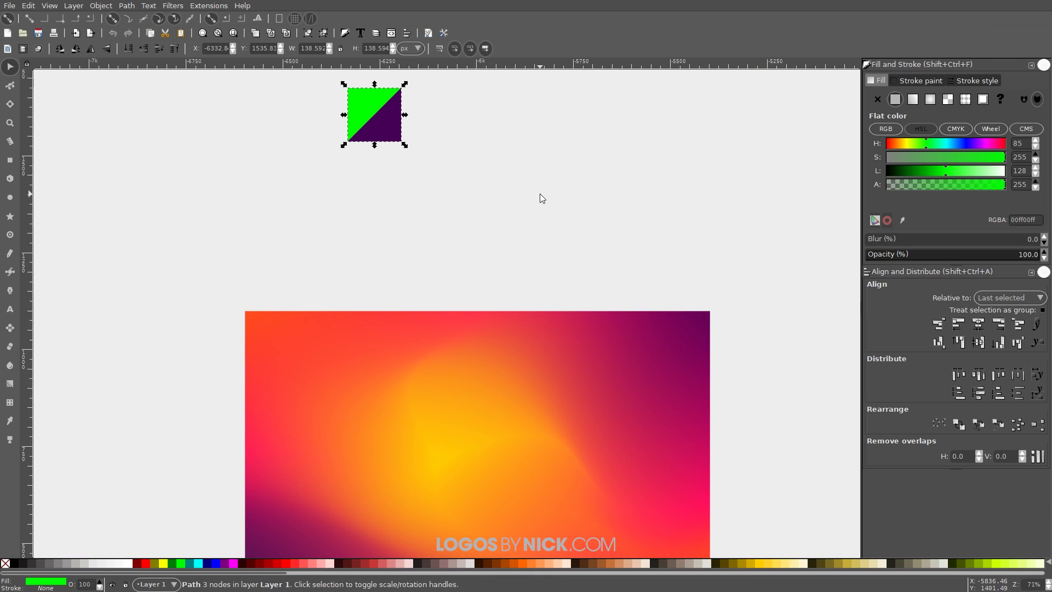
- Fill the lower-right triangle of the split square with blue (0000ff)
scroll(541, 201, "up", 5)
left_click(404, 301)
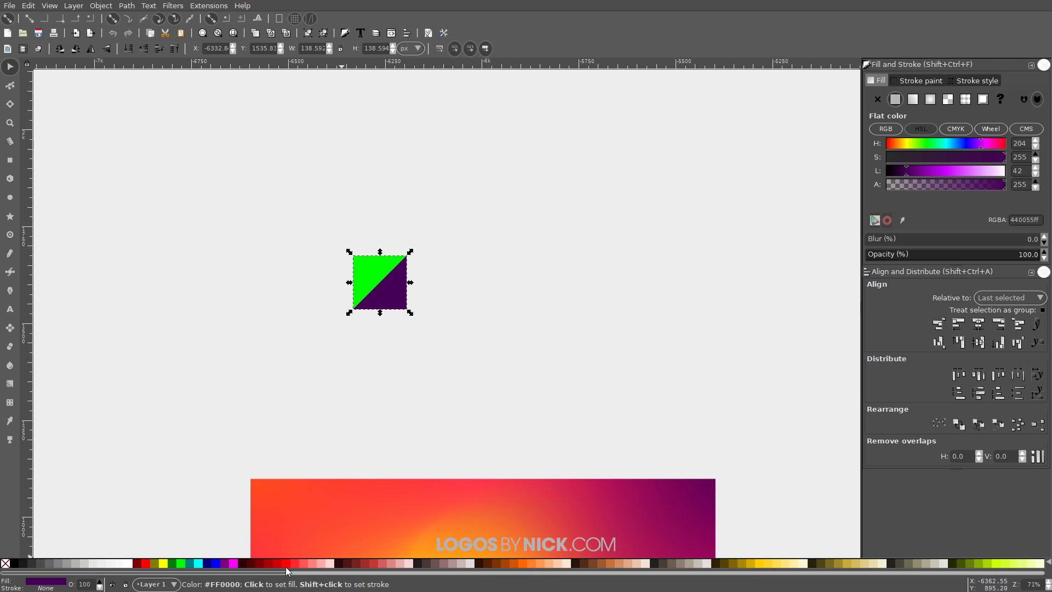
left_click(215, 562)
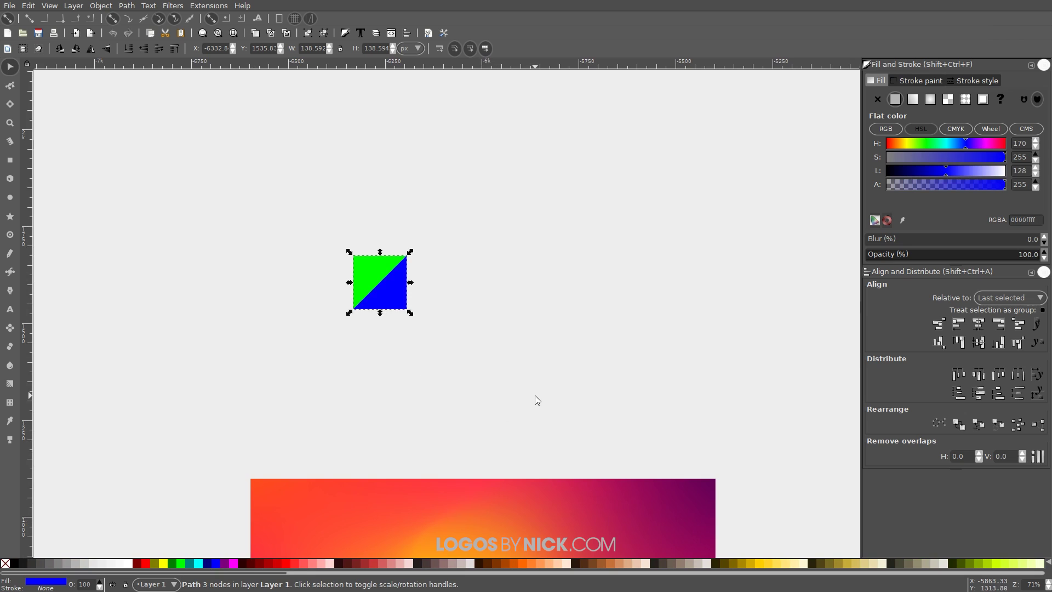
- Select both triangles and scale the tile to 100 px wide with its proportions locked
scroll(536, 399, "right", 2)
scroll(535, 399, "down", 1)
scroll(442, 327, "up", 1)
scroll(441, 327, "left", 1)
left_click_drag(628, 401, 149, 136)
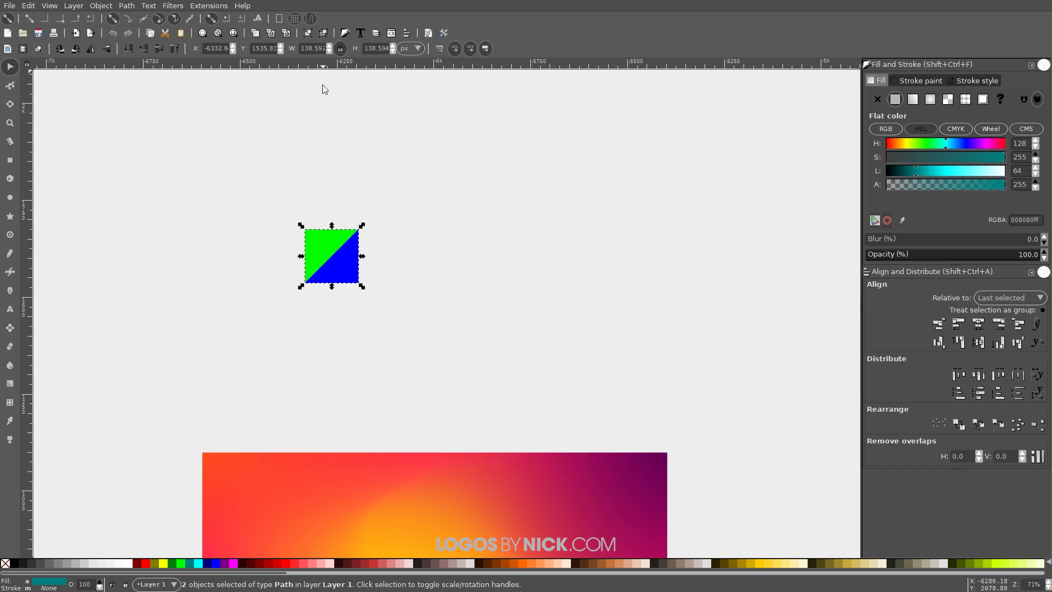
left_click(315, 50)
type("100")
key("Return")
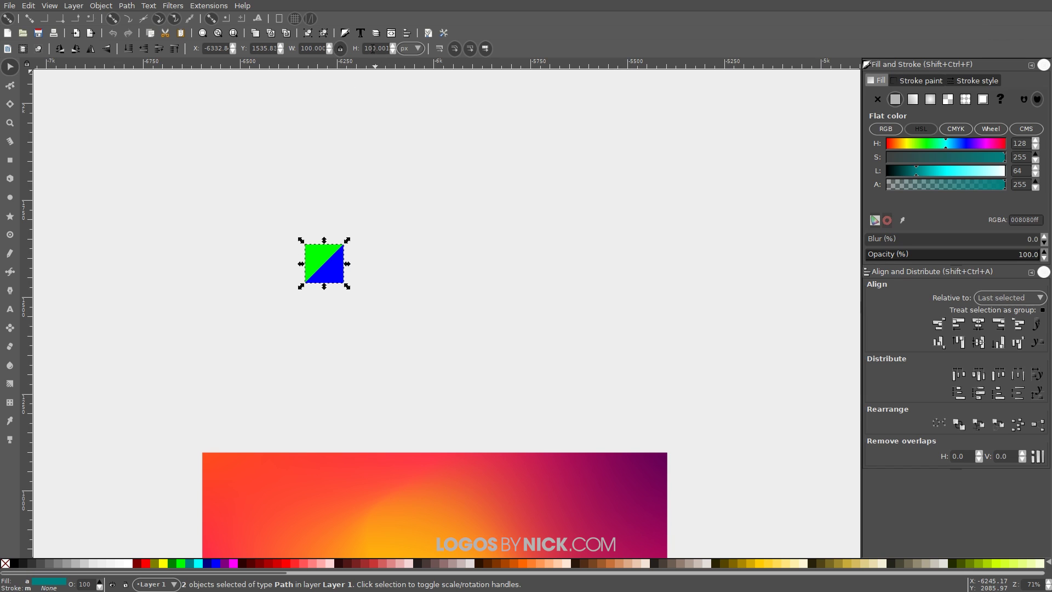
- Move the green and blue tile onto the gradient rectangle, snapping it into the rectangle's top-left corner
scroll(432, 206, "down", 5)
scroll(432, 206, "left", 2)
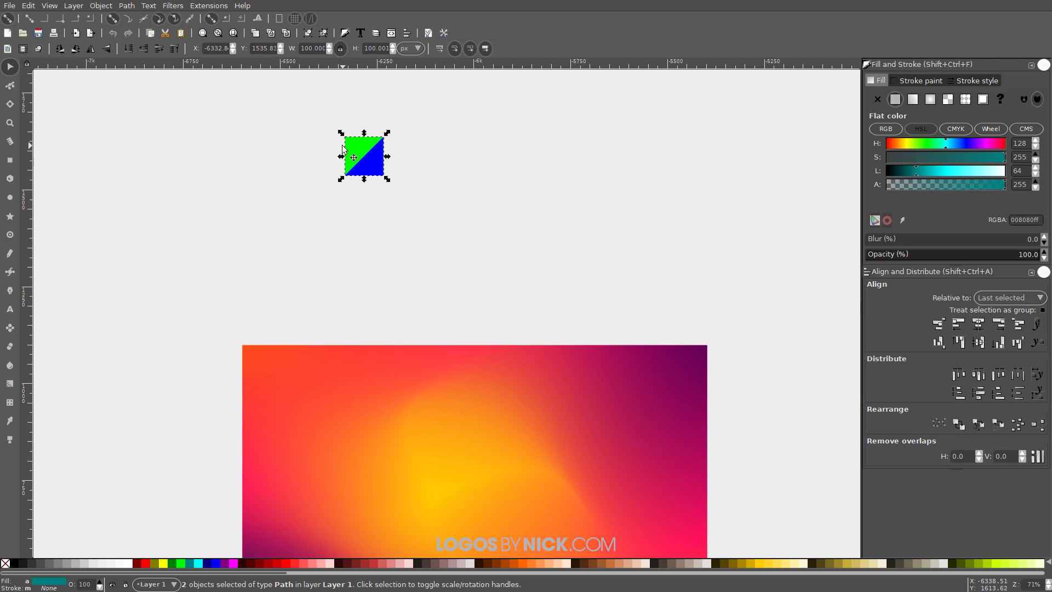
scroll(408, 159, "down", 1)
left_click_drag(358, 121, 274, 338)
scroll(390, 278, "down", 2)
scroll(391, 277, "left", 1)
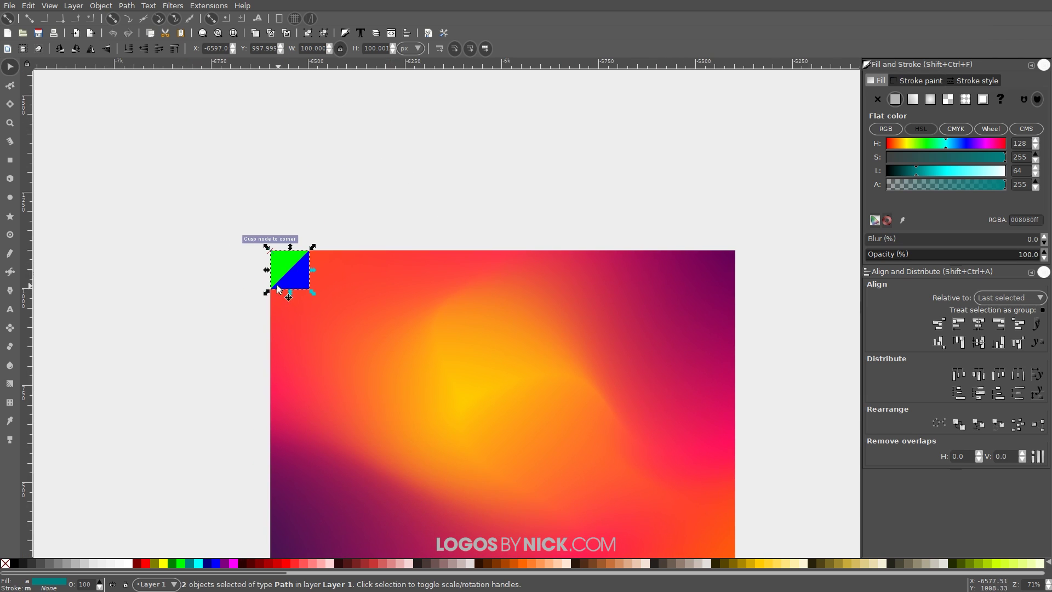
- Duplicate the tile repeatedly and snap the copies side by side into a row of twelve along the gradient's top edge
key("ctrl+d")
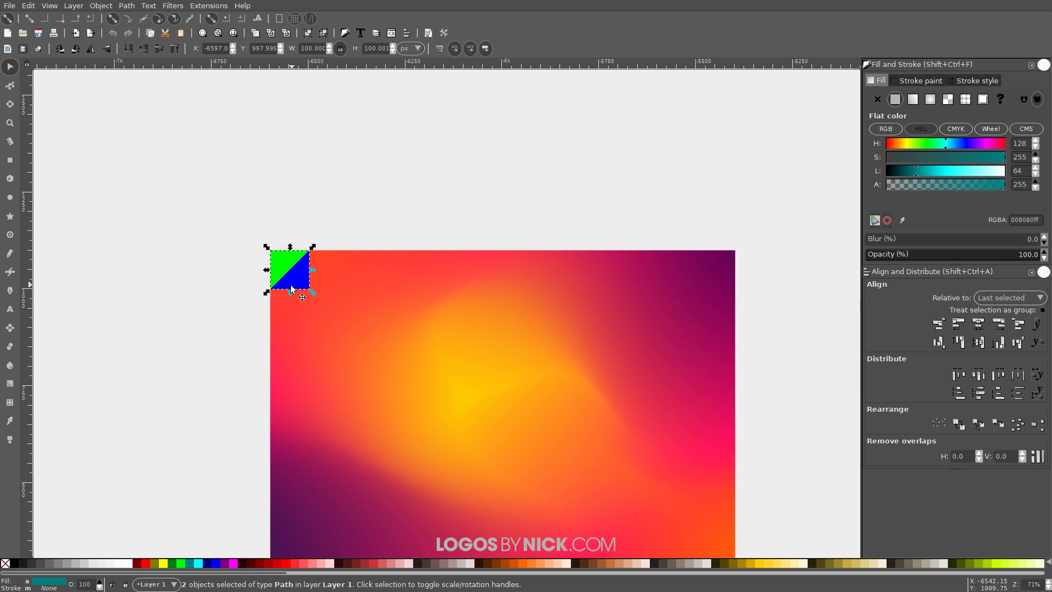
left_click_drag(291, 263, 322, 266)
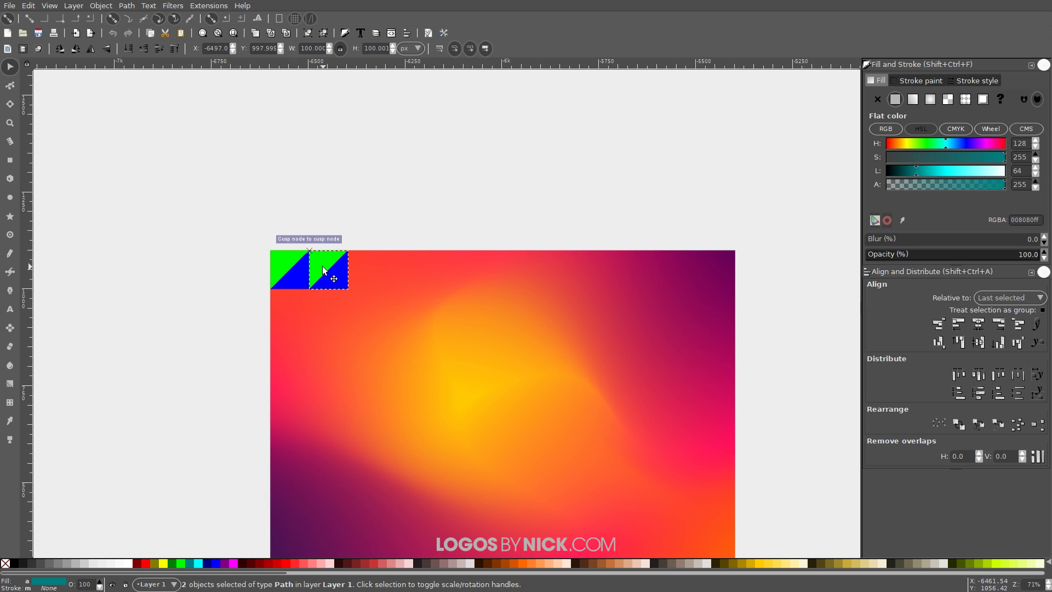
left_click_drag(204, 186, 412, 319)
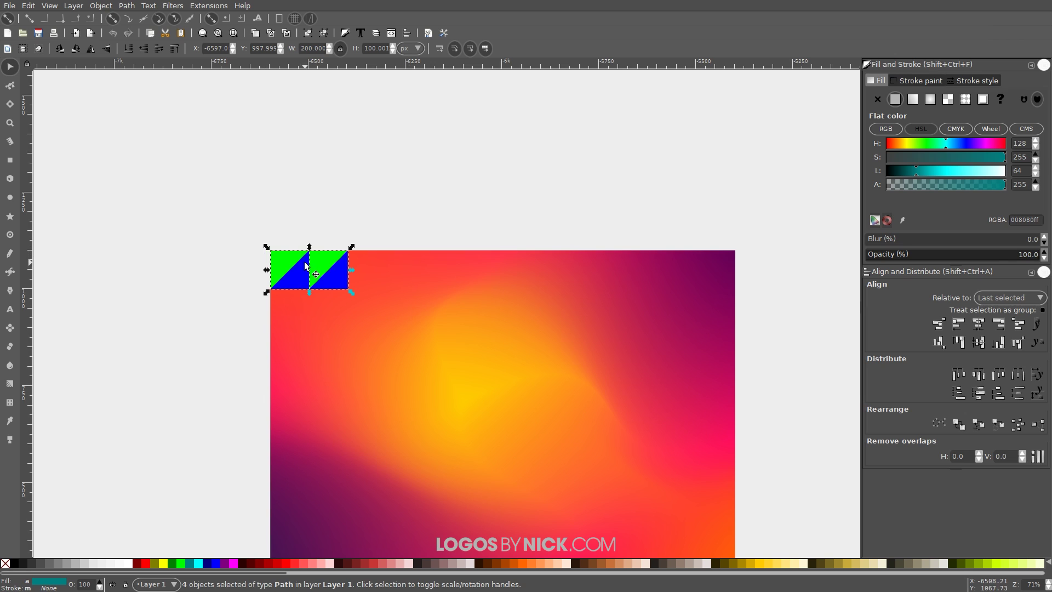
key("ctrl+d")
left_click_drag(278, 267, 670, 265)
key("ctrl+d")
key("ctrl+d")
key("ctrl+d")
key("ctrl+d")
scroll(718, 260, "down", 4)
scroll(718, 261, "right", 3)
- Duplicate the whole row of tiles, snap the copy directly beneath it and flip the copy horizontally
left_click_drag(770, 234, 114, 127)
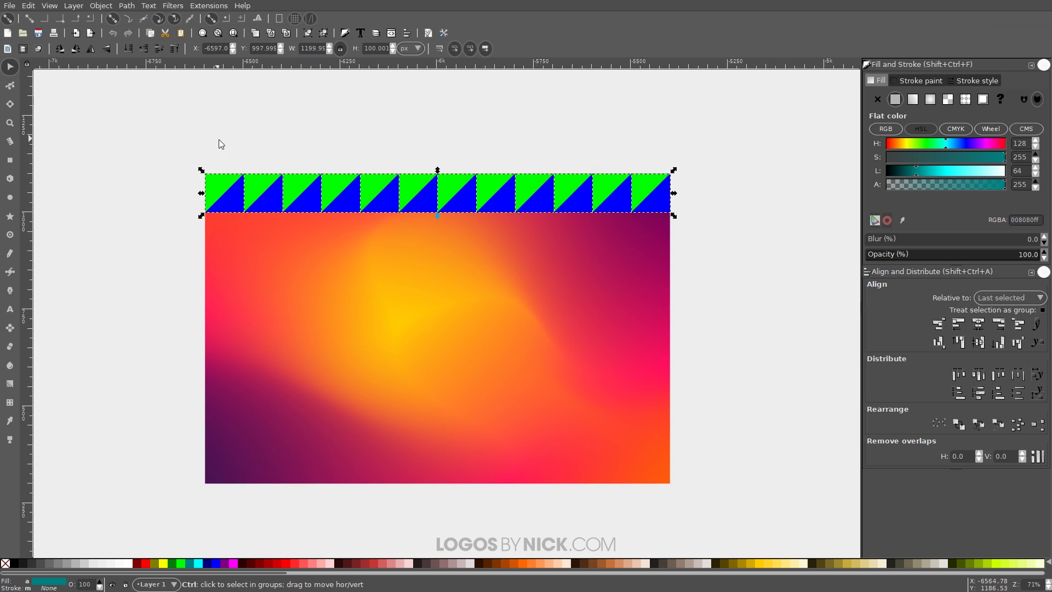
key("ctrl+d")
left_click_drag(383, 183, 378, 232)
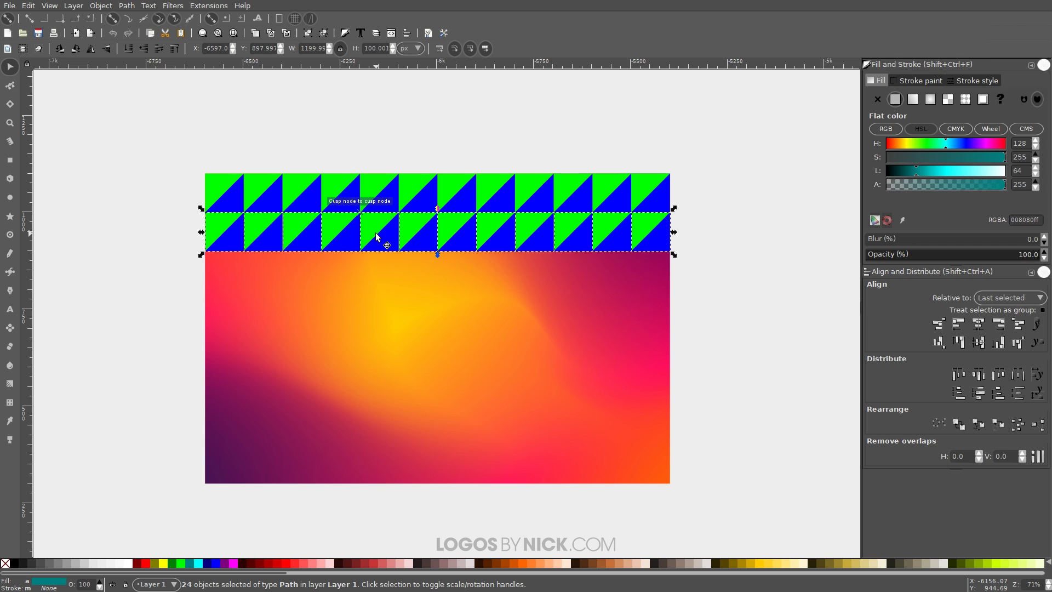
left_click(91, 49)
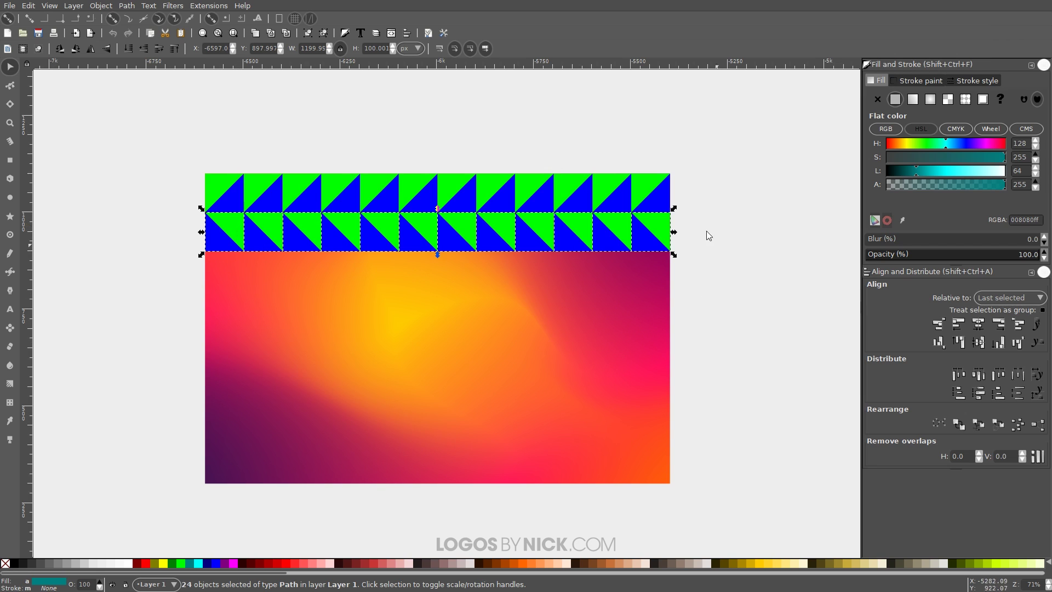
- Duplicate the pair of rows downward, snapping each copy under the previous one, until eight rows cover the gradient rectangle, and deselect
left_click_drag(738, 273, 125, 131)
key("ctrl+d")
left_click_drag(300, 190, 296, 266)
scroll(356, 230, "down", 3)
key("ctrl+d")
left_click_drag(322, 195, 326, 349)
key("ctrl+d")
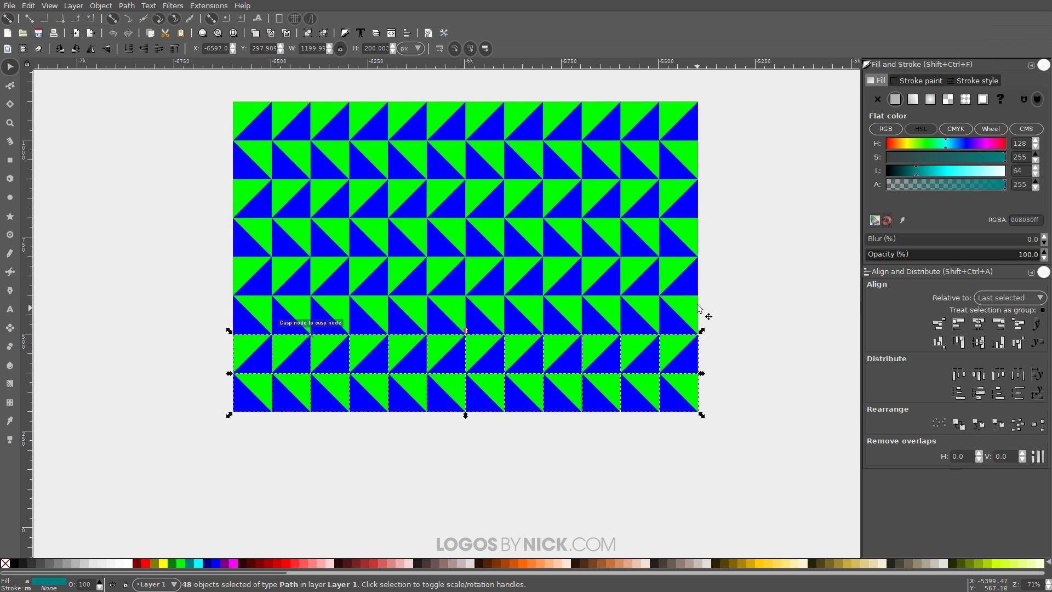
scroll(686, 335, "up", 2)
left_click(806, 216)
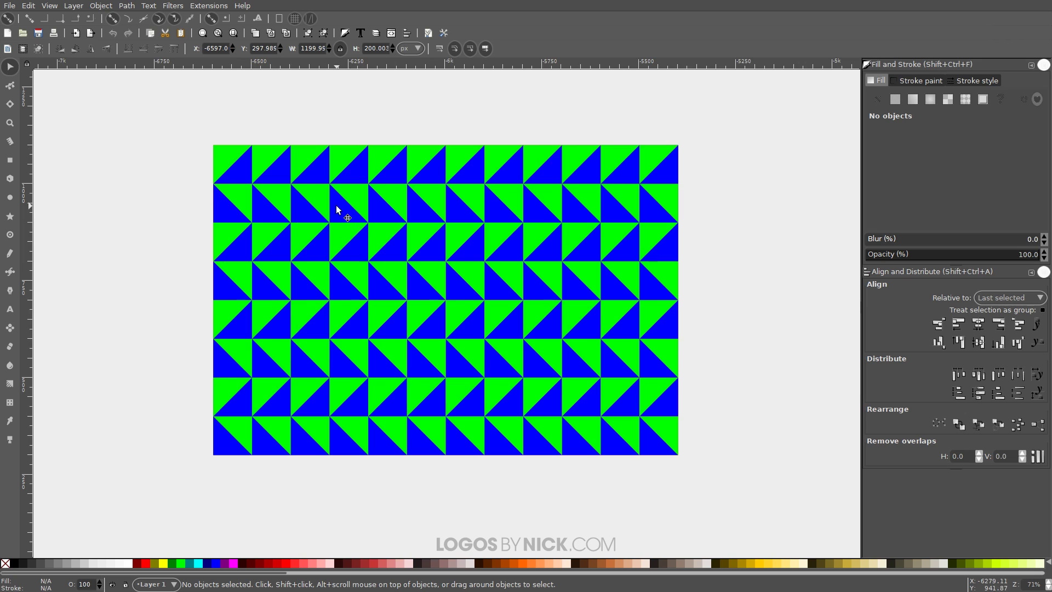
- Remove the first tile's green fill and refill that triangle with the averaged gradient colour beneath it (ff4822)
scroll(336, 205, "up", 1, "ctrl")
scroll(323, 194, "down", 1)
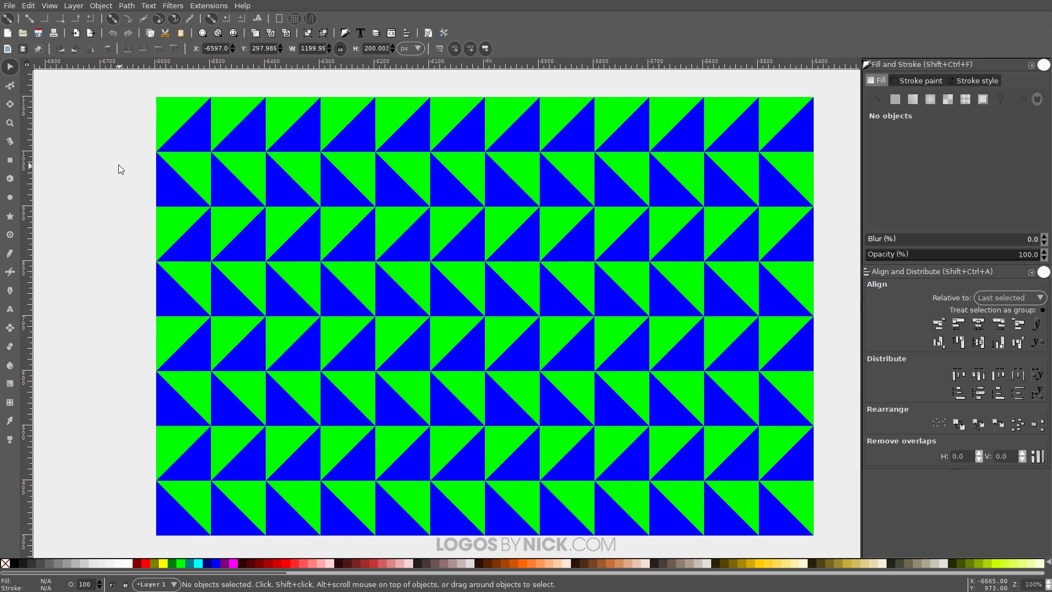
left_click(176, 107)
left_click_drag(205, 162, 188, 153)
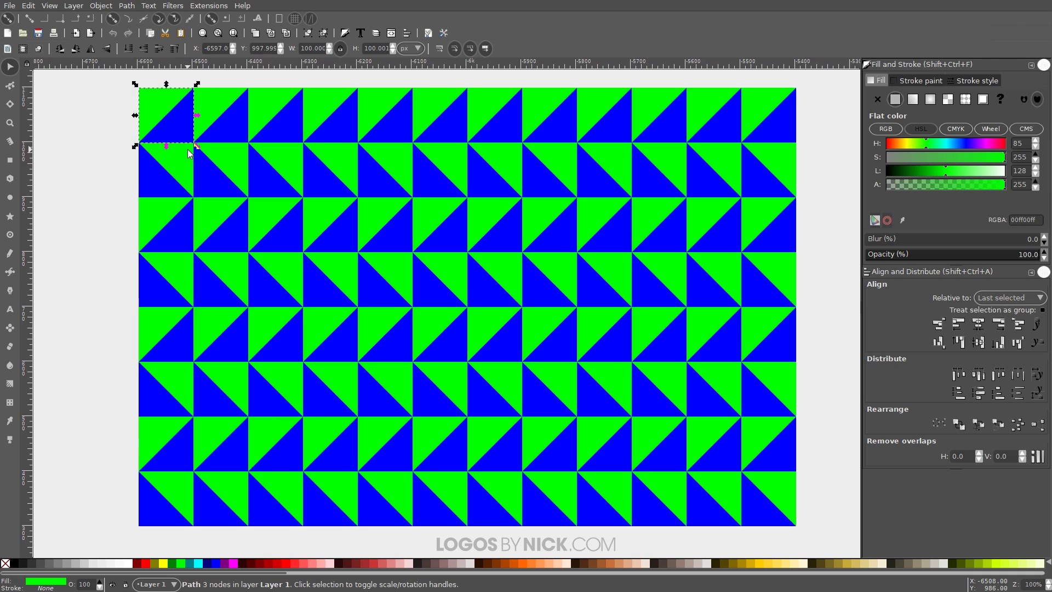
left_click(7, 565)
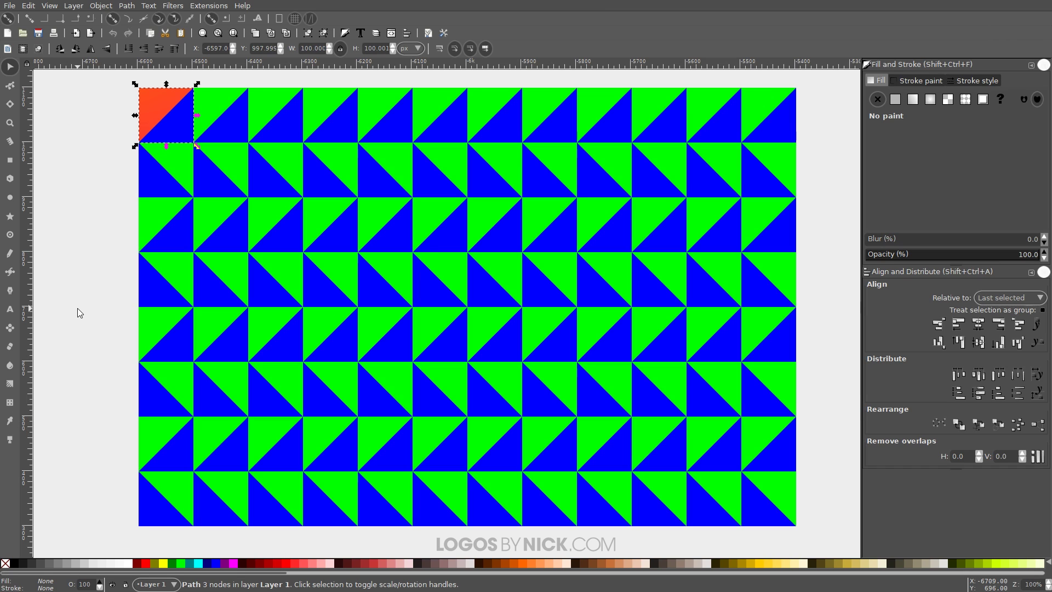
key("d")
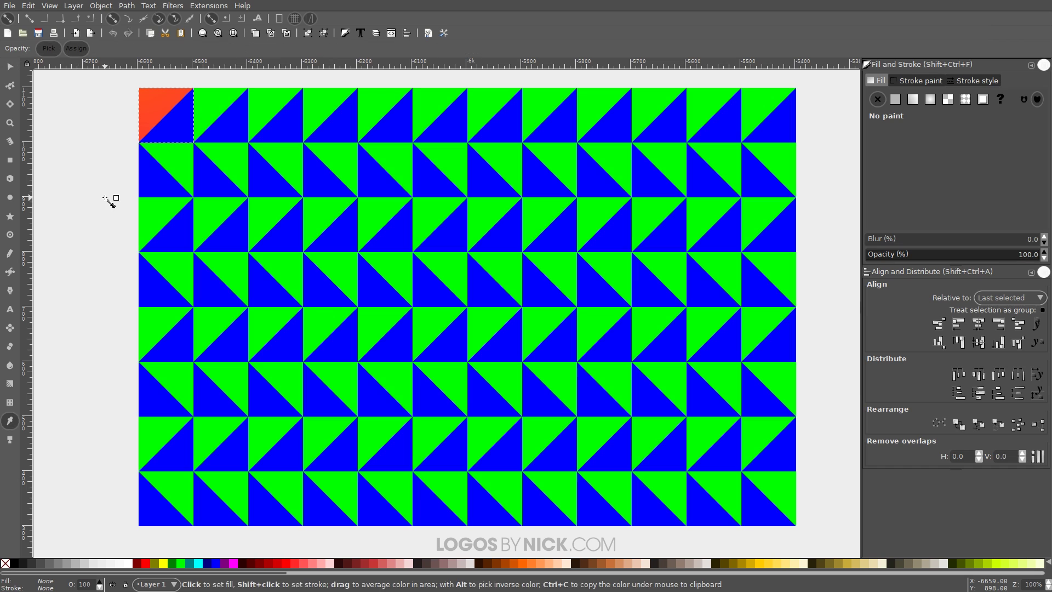
left_click_drag(157, 103, 160, 109)
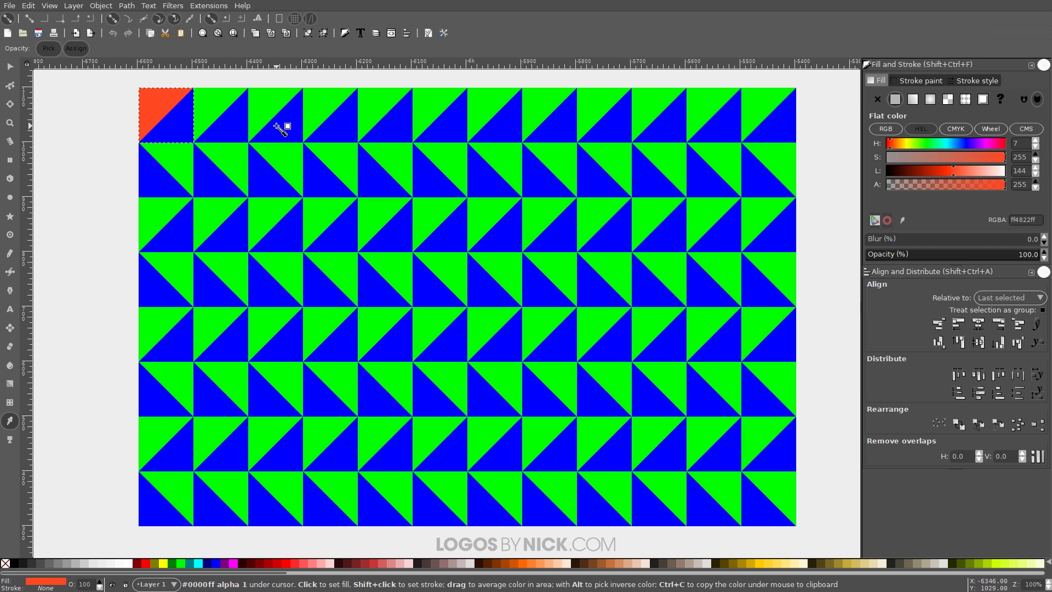
- Clear the blue fill of the first tile's lower-right triangle and refill it with the averaged gradient colour underneath
scroll(281, 128, "left", 2)
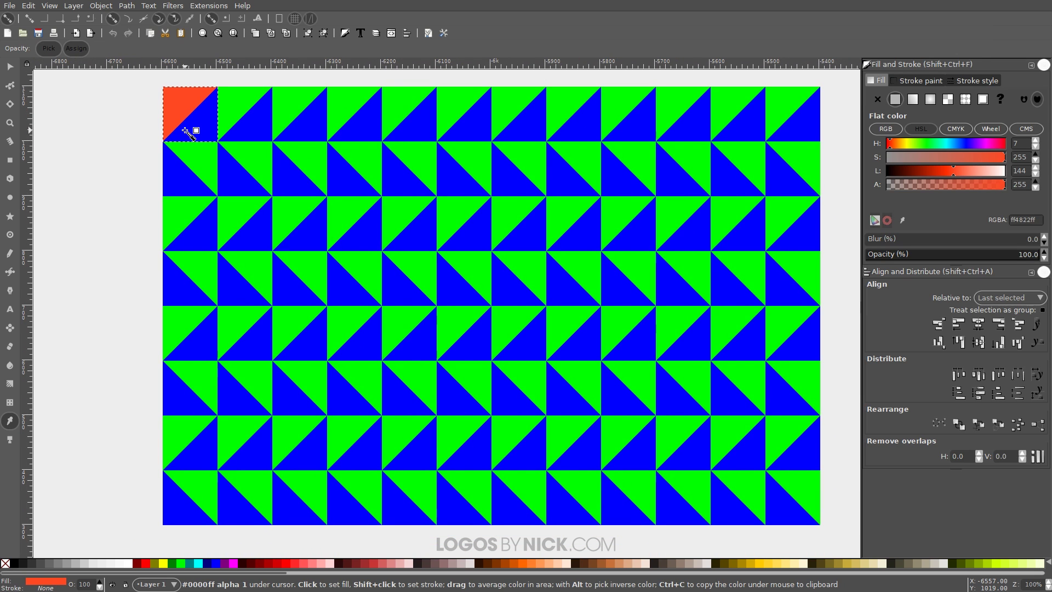
key("s")
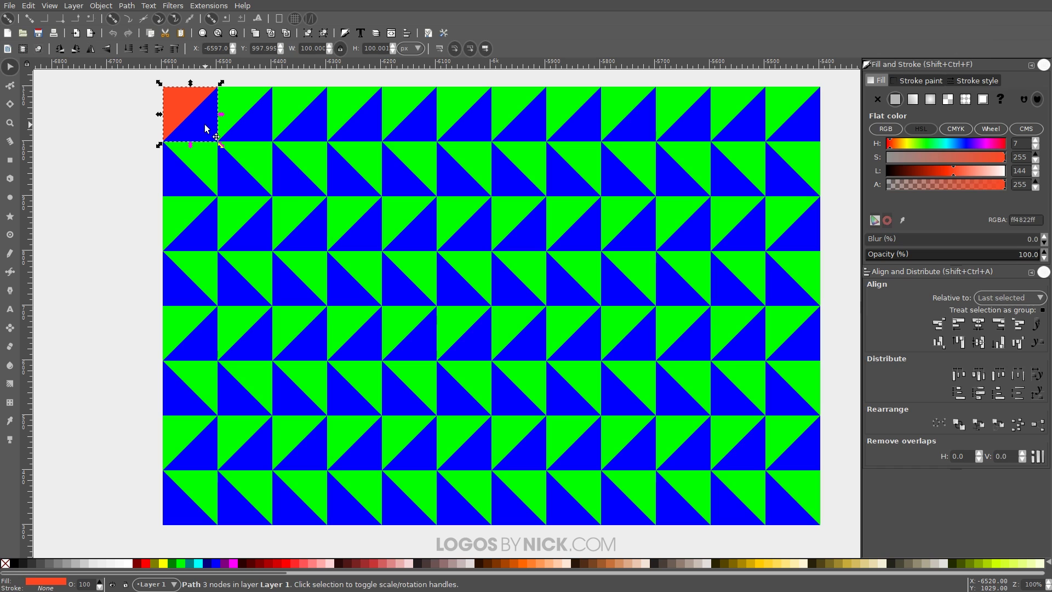
left_click(205, 129)
scroll(263, 183, "right", 3)
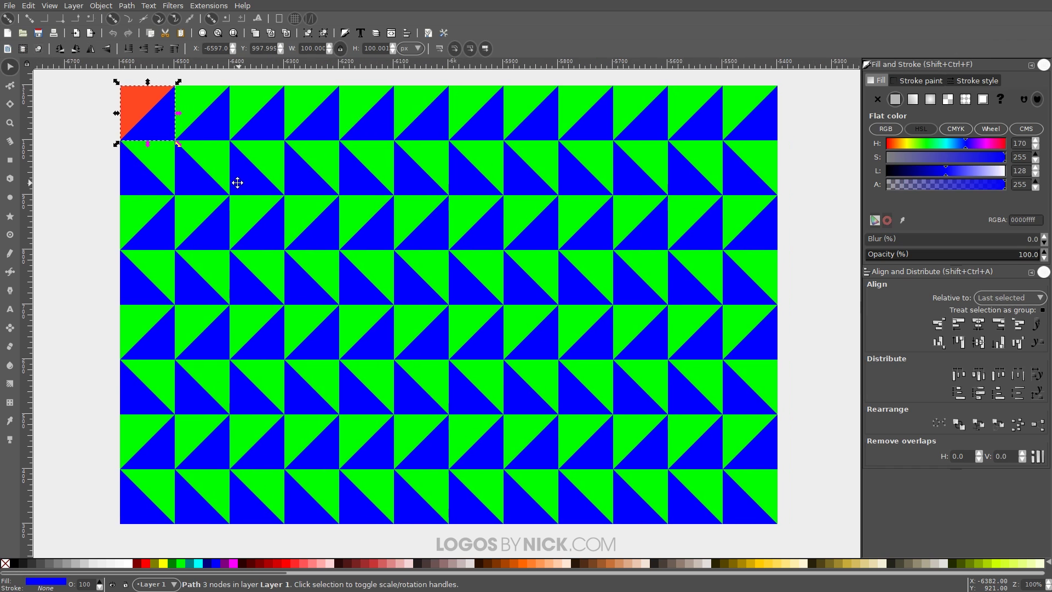
left_click(5, 563)
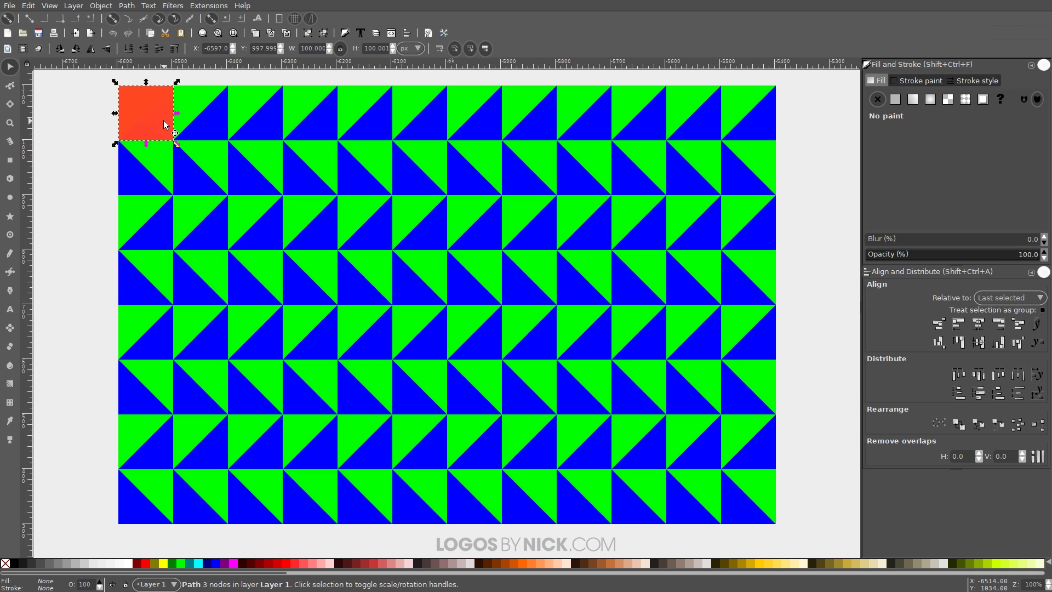
key("d")
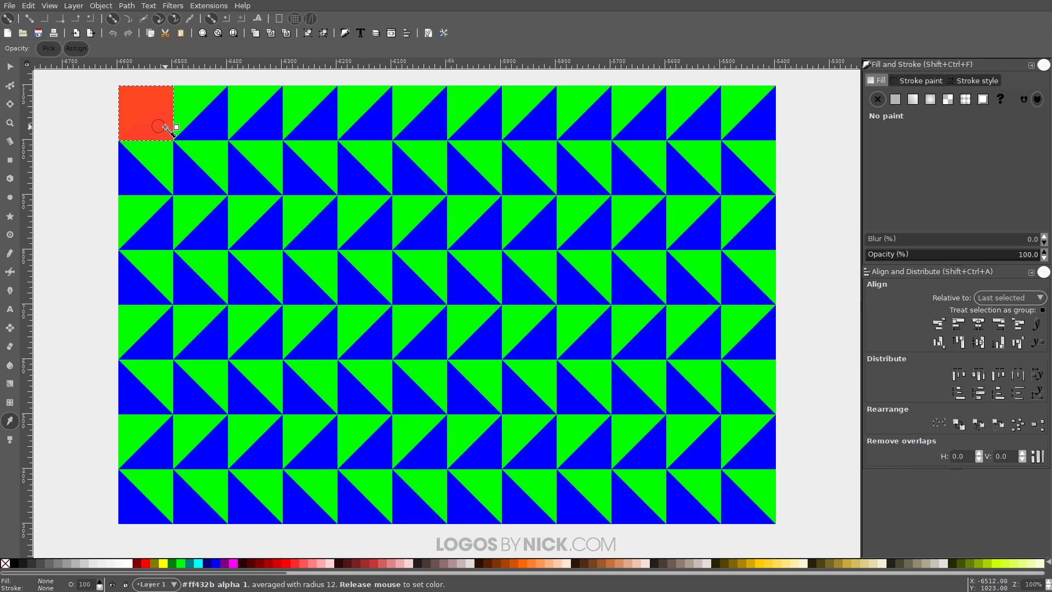
left_click(160, 130)
key("s")
- Replace the fills of both triangles in the top row's second tile with averaged colours sampled from the gradient beneath each
left_click(188, 108)
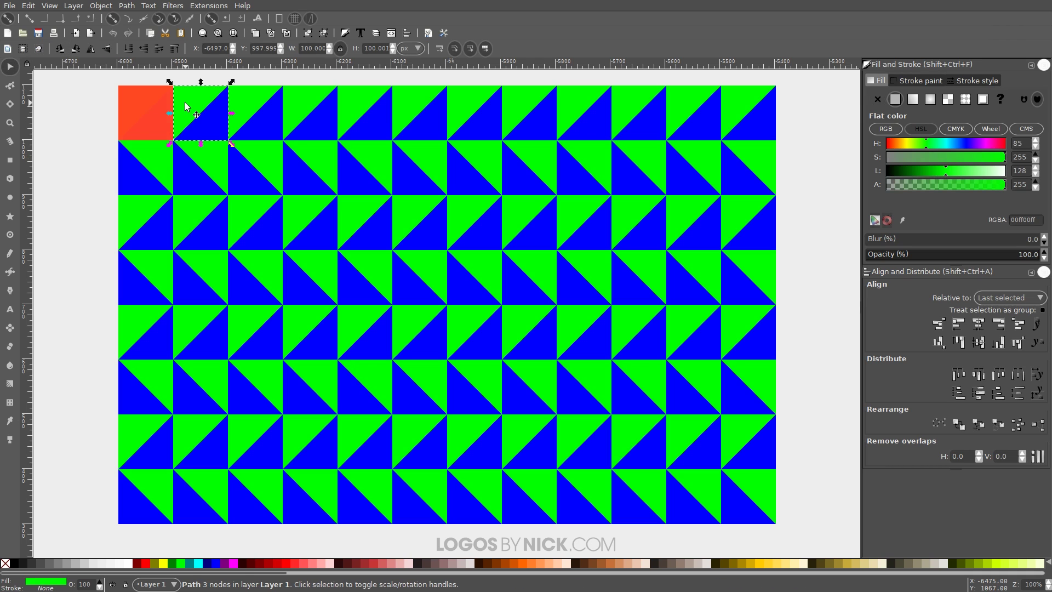
left_click(6, 563)
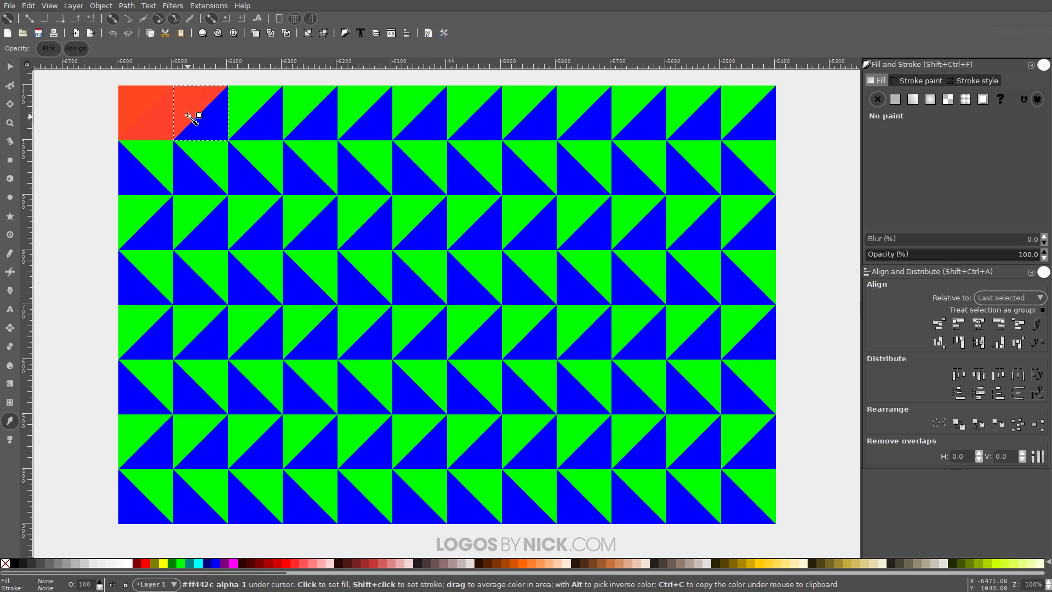
left_click(215, 123)
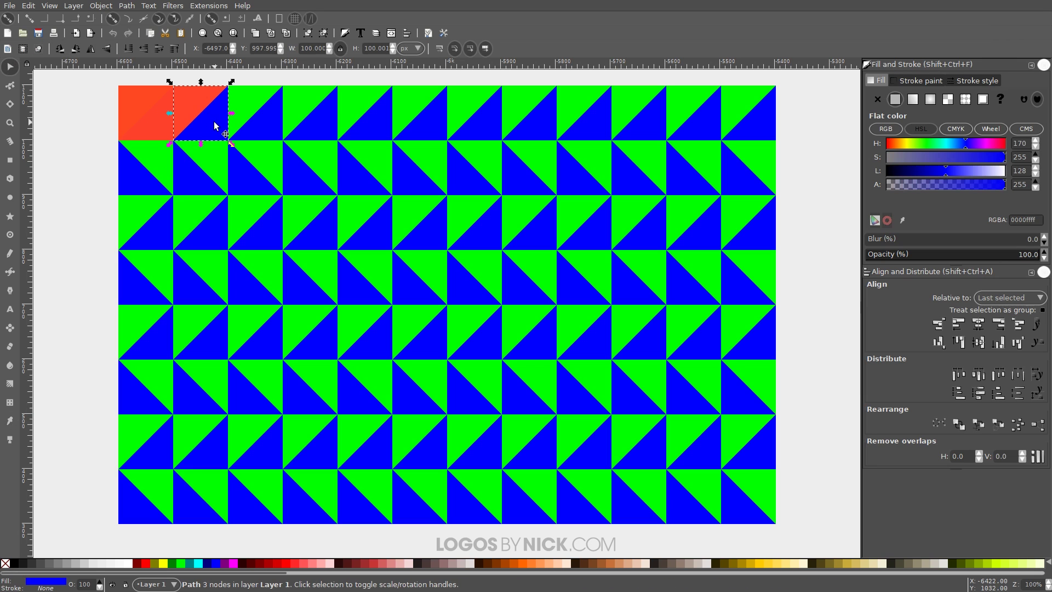
left_click(6, 562)
key("d")
left_click_drag(215, 126, 217, 126)
key("s")
- Recolour the upper-left triangle of the top row's third tile with the averaged gradient colour beneath it, and select its blue neighbour
left_click(247, 104)
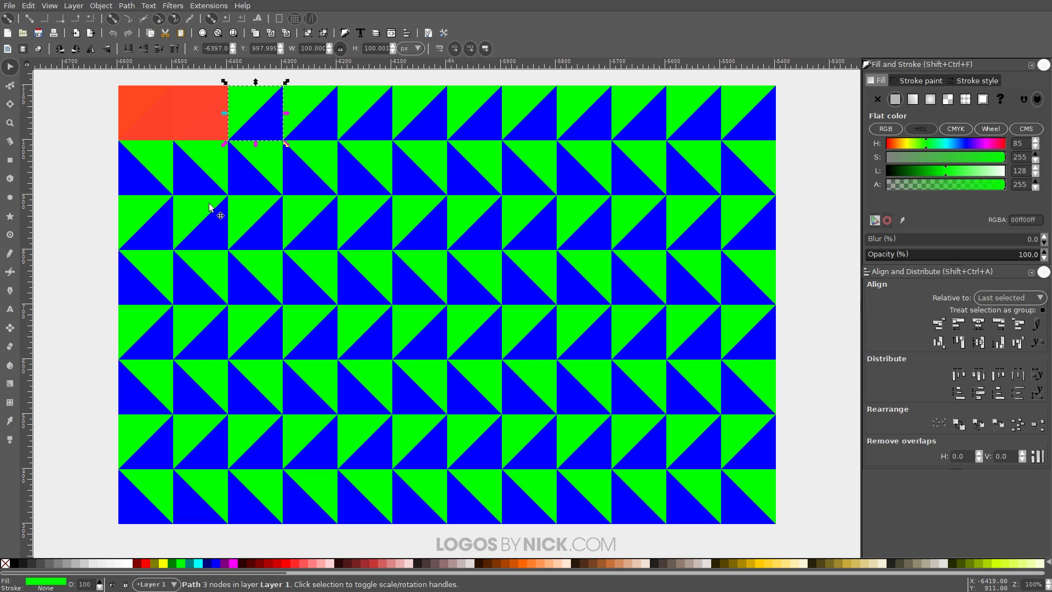
left_click(5, 562)
key("d")
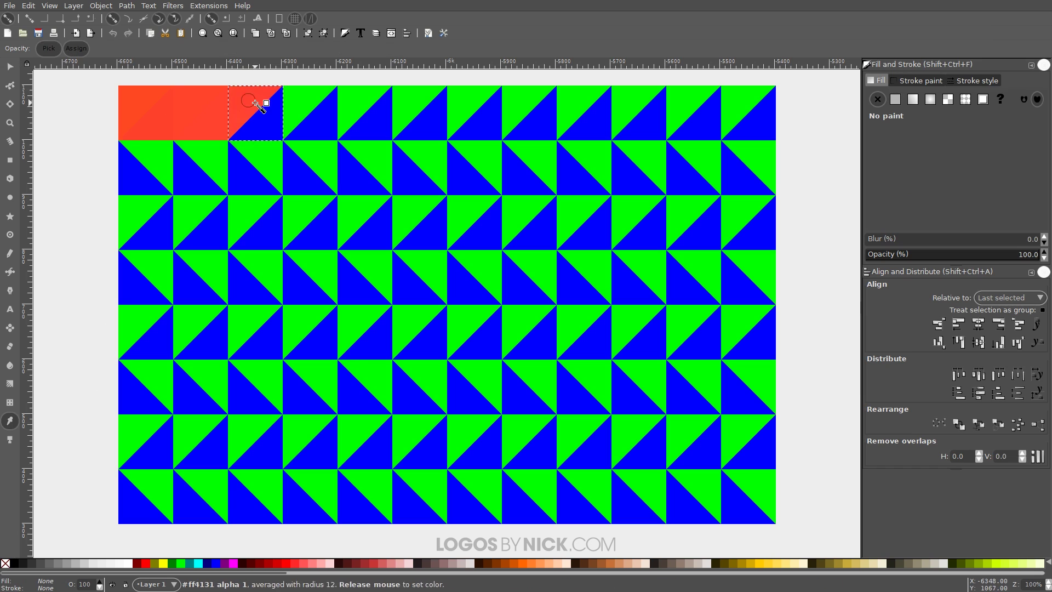
left_click(272, 120)
key("s")
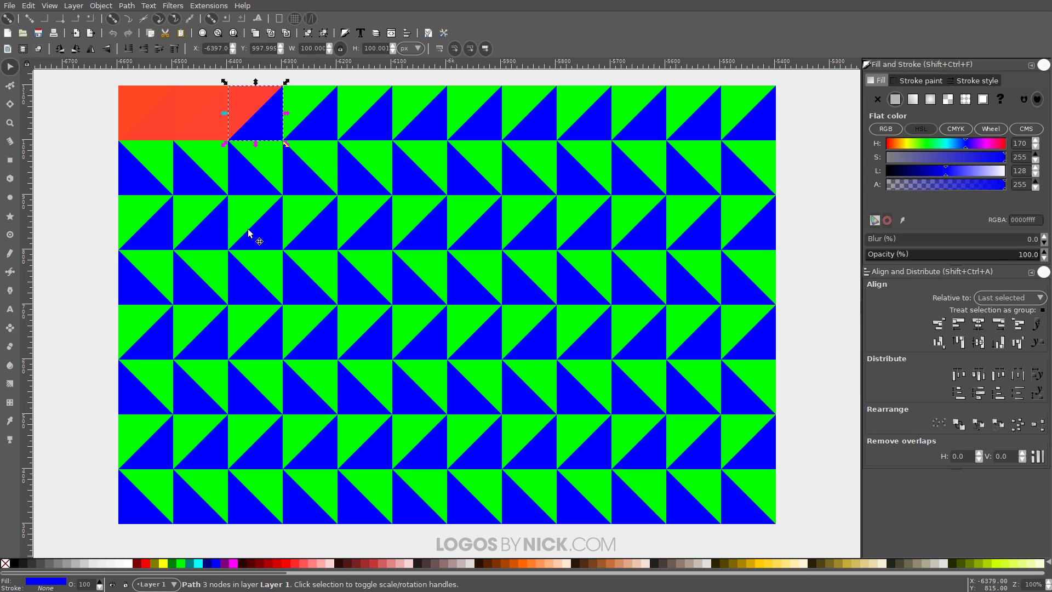
- Replace the blue fill of the top row's third tile's lower-right triangle with the averaged gradient colour beneath it
left_click(6, 563)
key("d")
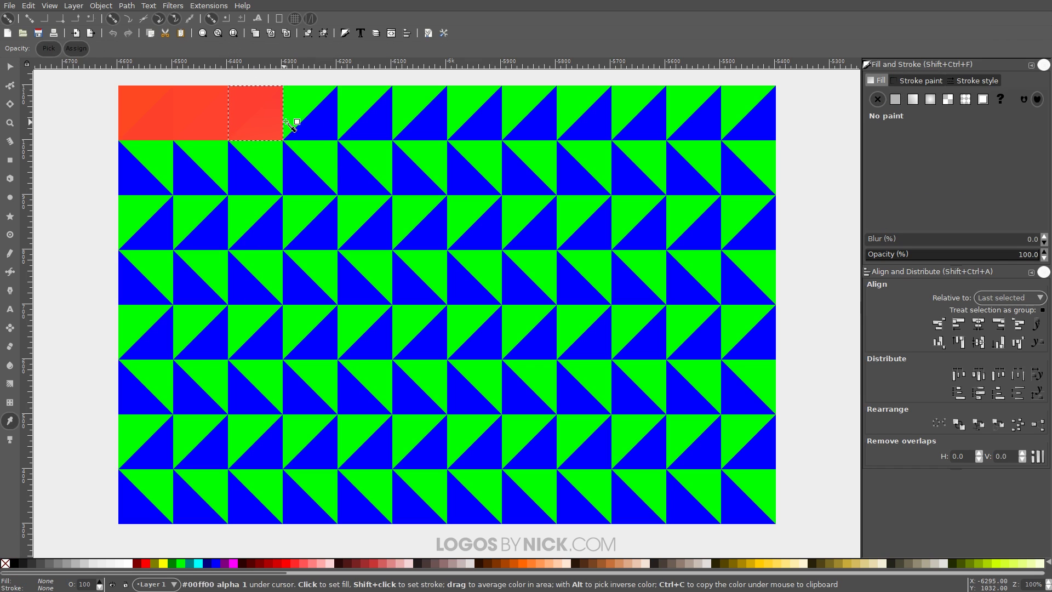
left_click_drag(276, 125, 272, 127)
- Clear the green fill of the top row's fourth tile's upper-left triangle and refill it with the averaged gradient colour underneath
key("s")
left_click(299, 100)
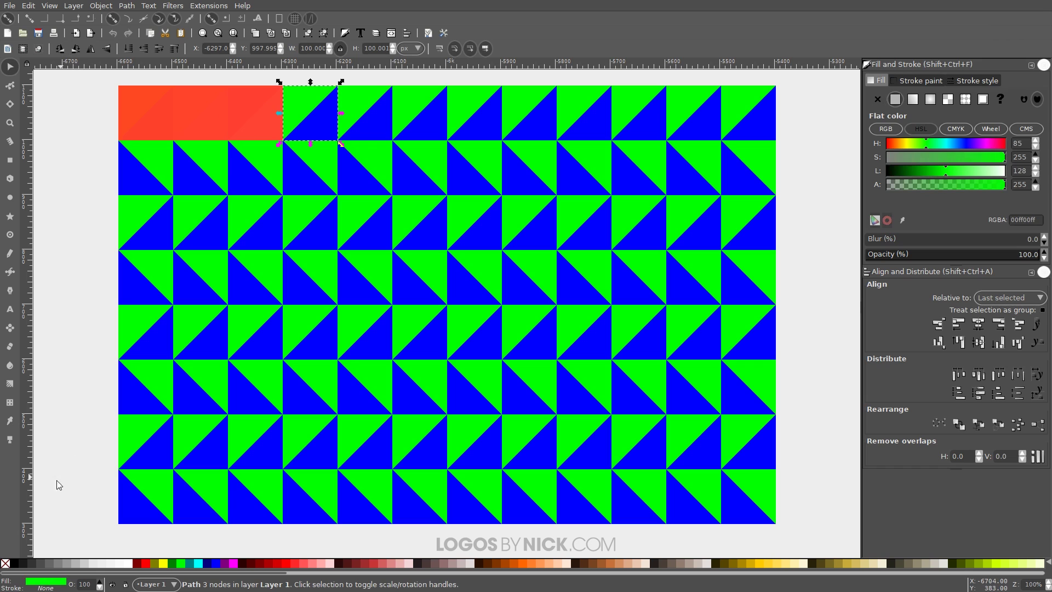
left_click(6, 563)
key("d")
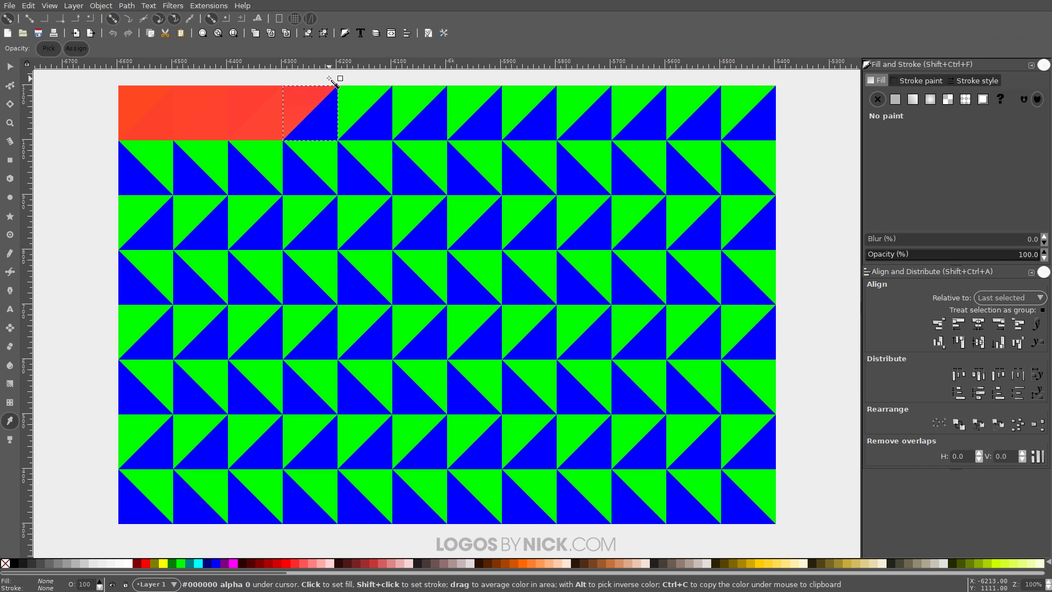
left_click(305, 106)
- Refill the lower-right triangle of the top row's fourth tile with the averaged gradient colour beneath it (ff4838)
key("s")
left_click(320, 113)
left_click(6, 562)
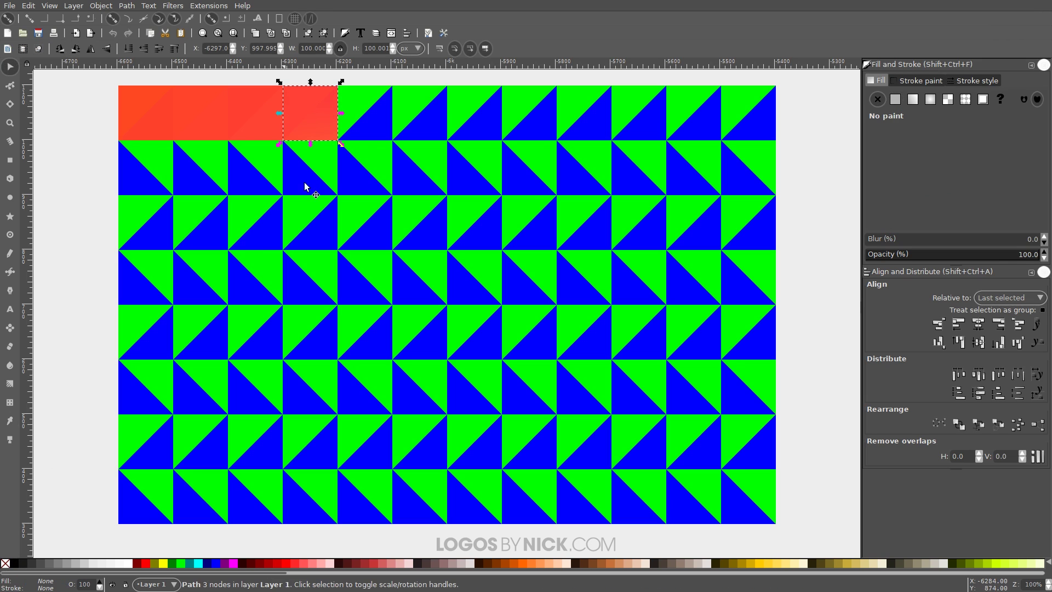
key("d")
left_click_drag(329, 127, 328, 129)
scroll(360, 147, "right", 1)
- Recolour the upper-left triangle of the top row's fifth tile with the averaged gradient colour beneath it
key("s")
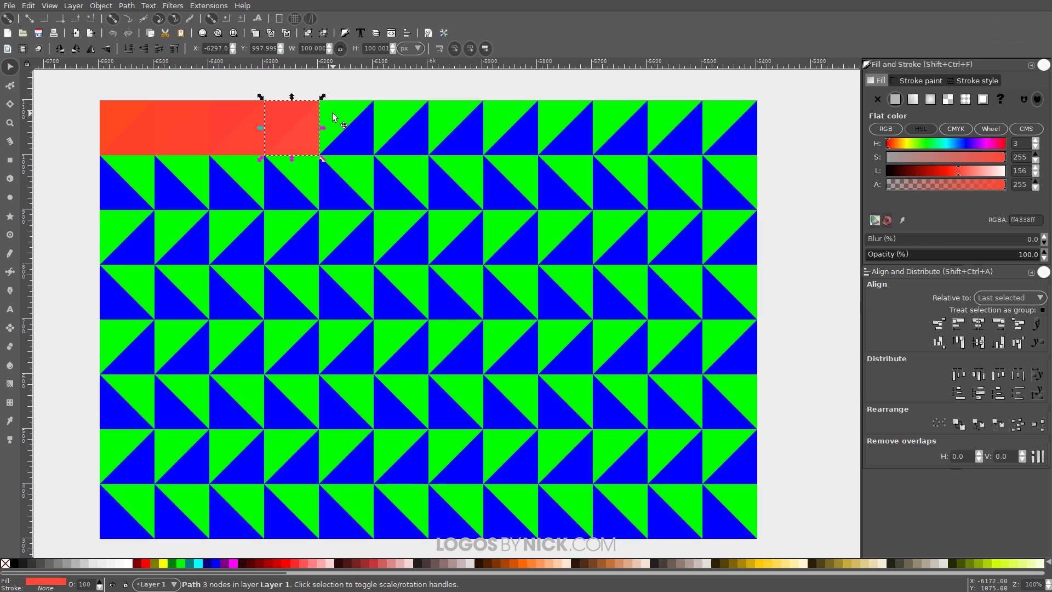
left_click(333, 113)
left_click(6, 562)
key("d")
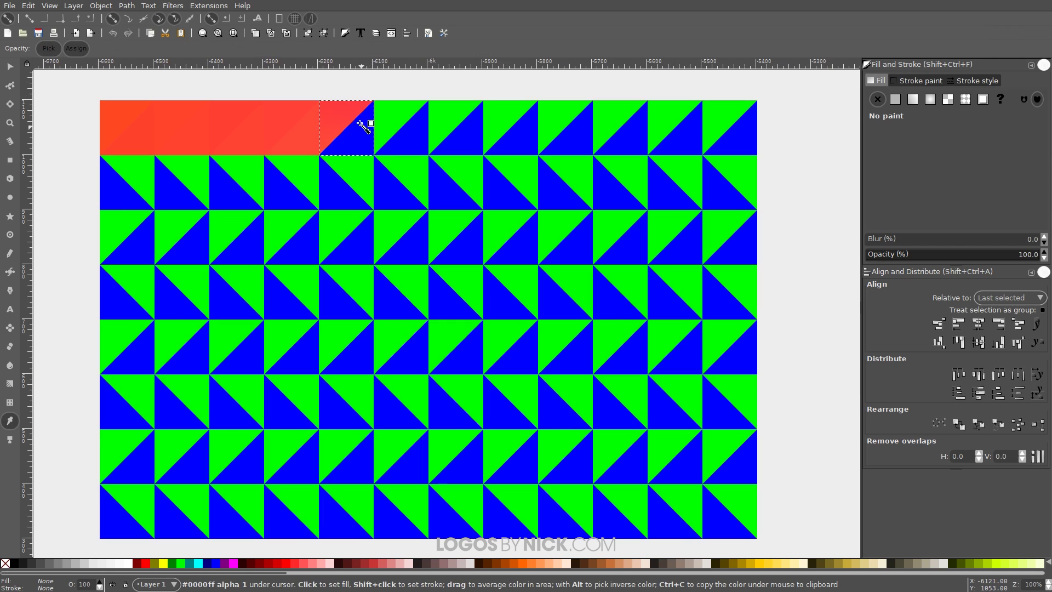
left_click(340, 115)
- Remove the blue fill of the top row's fifth tile's lower-right triangle and sample the averaged gradient colour beneath it
key("s")
left_click(364, 141)
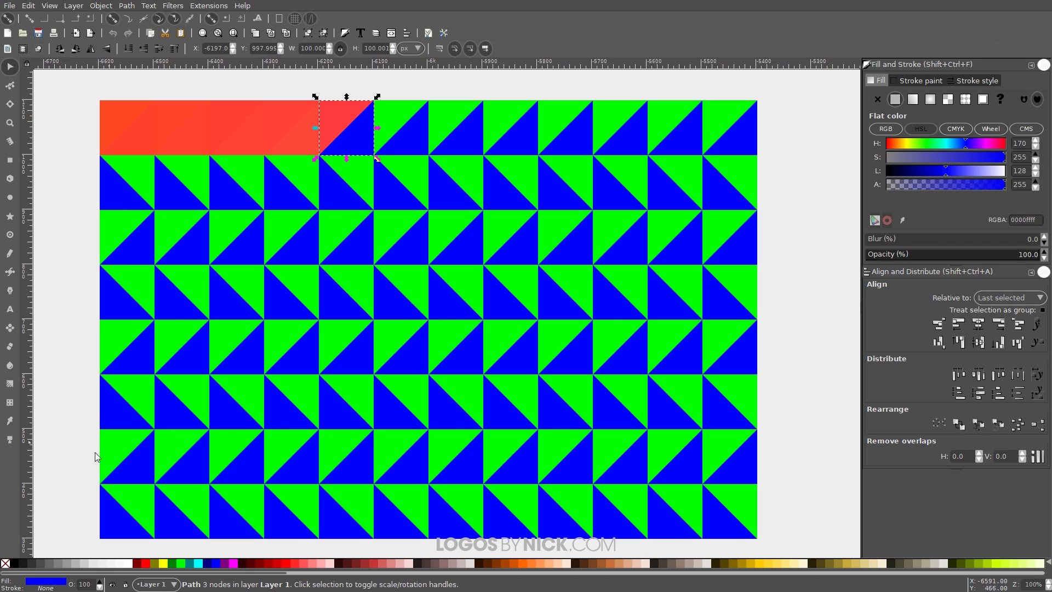
left_click(6, 563)
key("d")
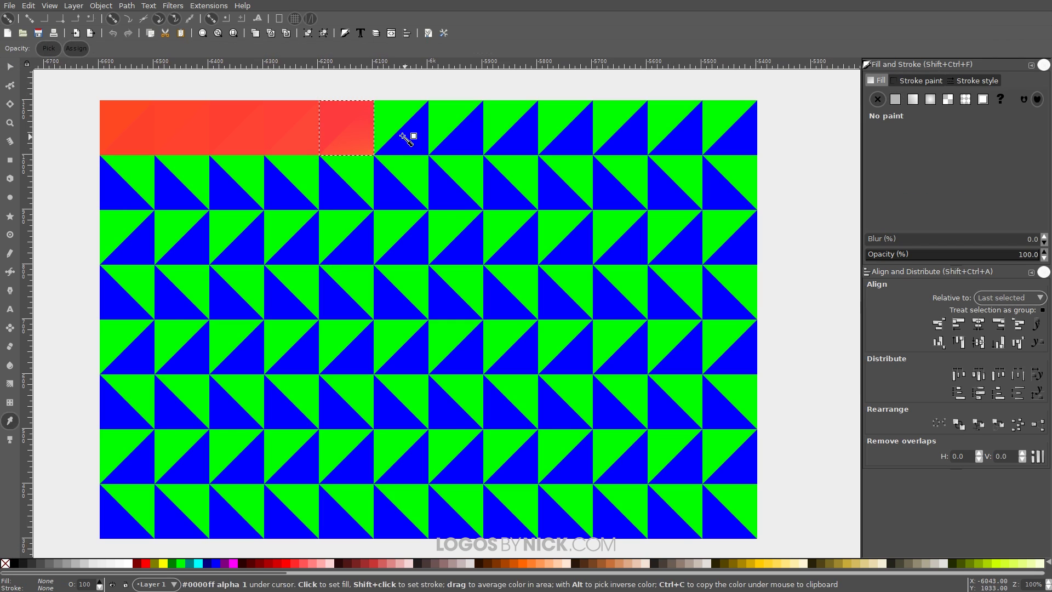
left_click(369, 134)
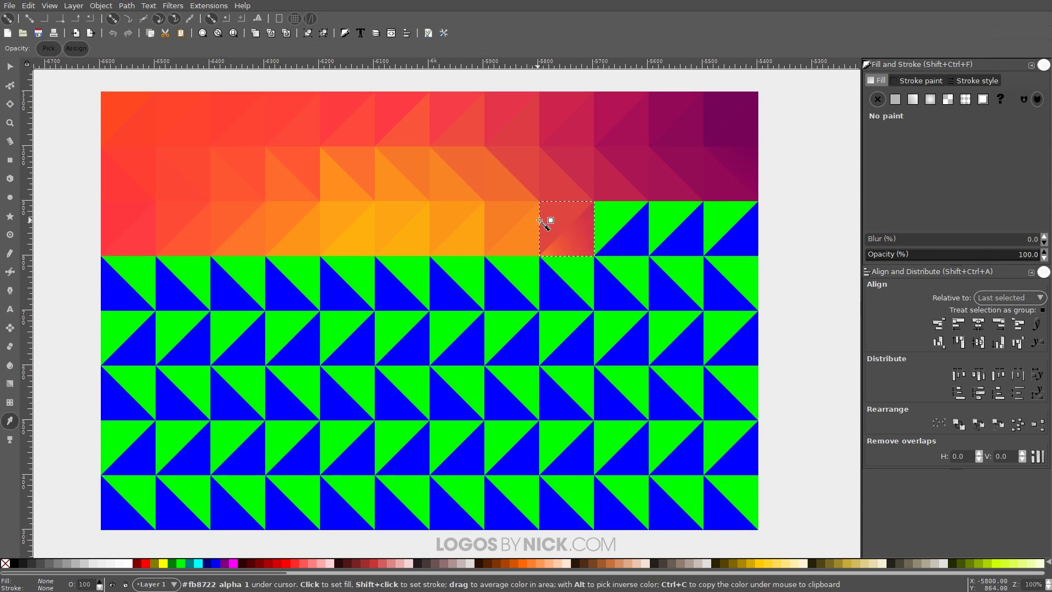
- Replace the green and blue fills of all remaining triangles, row by row, with averaged gradient colours beneath each, and clear the selection
left_click(675, 276)
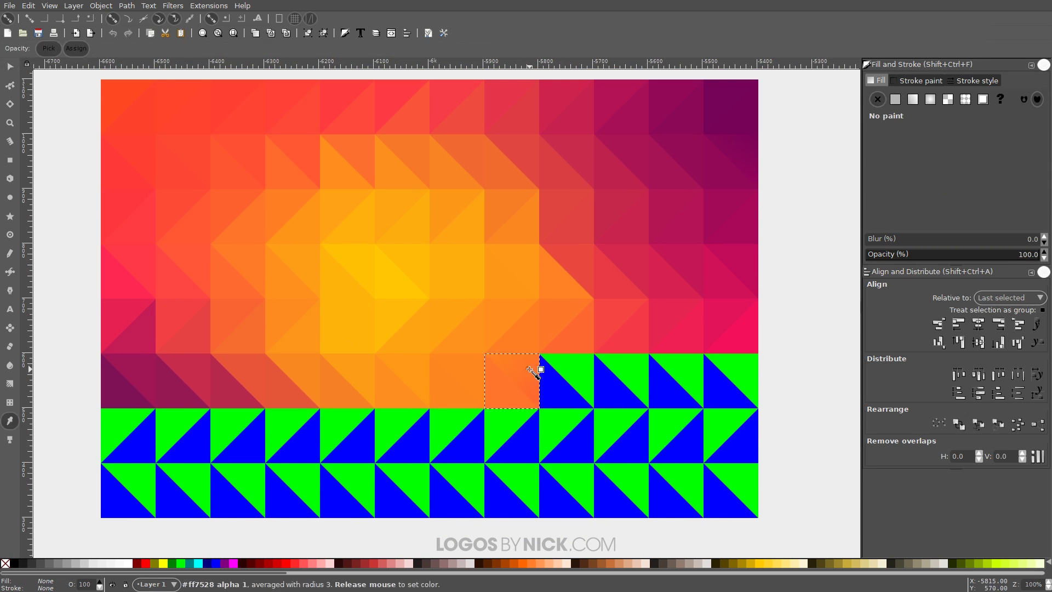
left_click(593, 440)
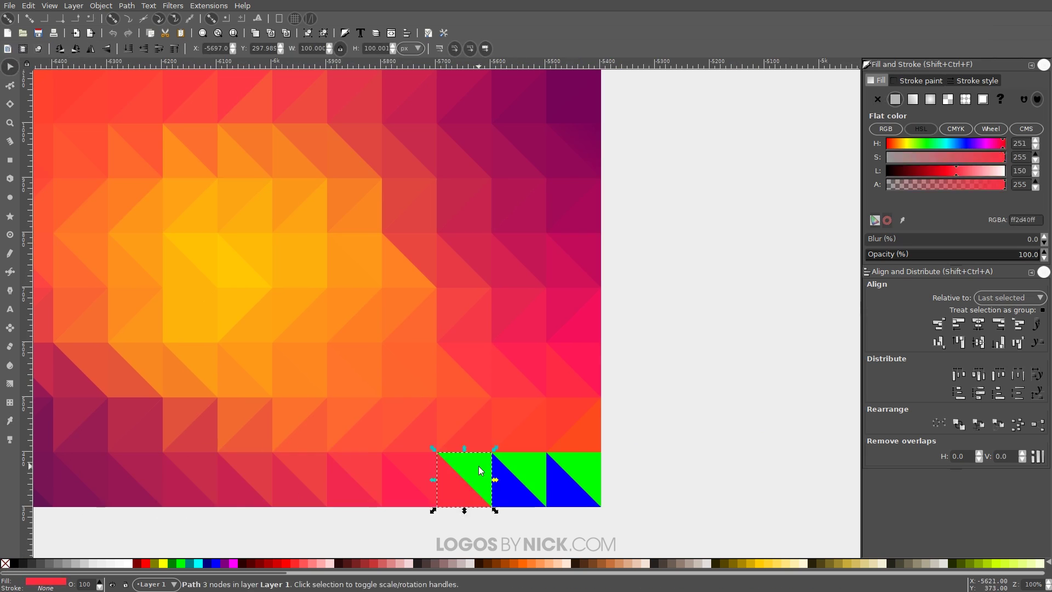
left_click(656, 458)
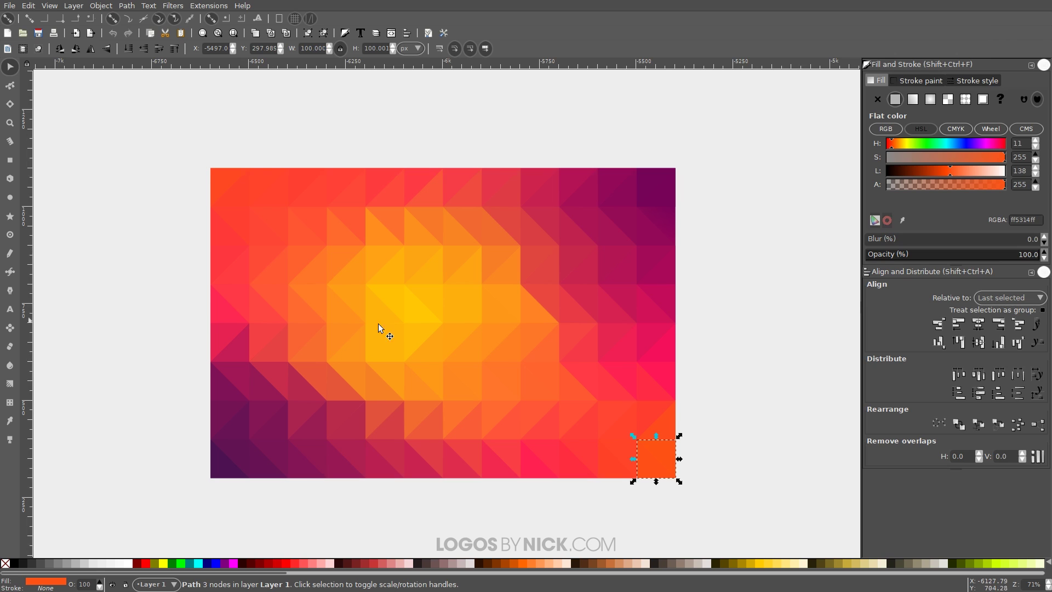
left_click(756, 357)
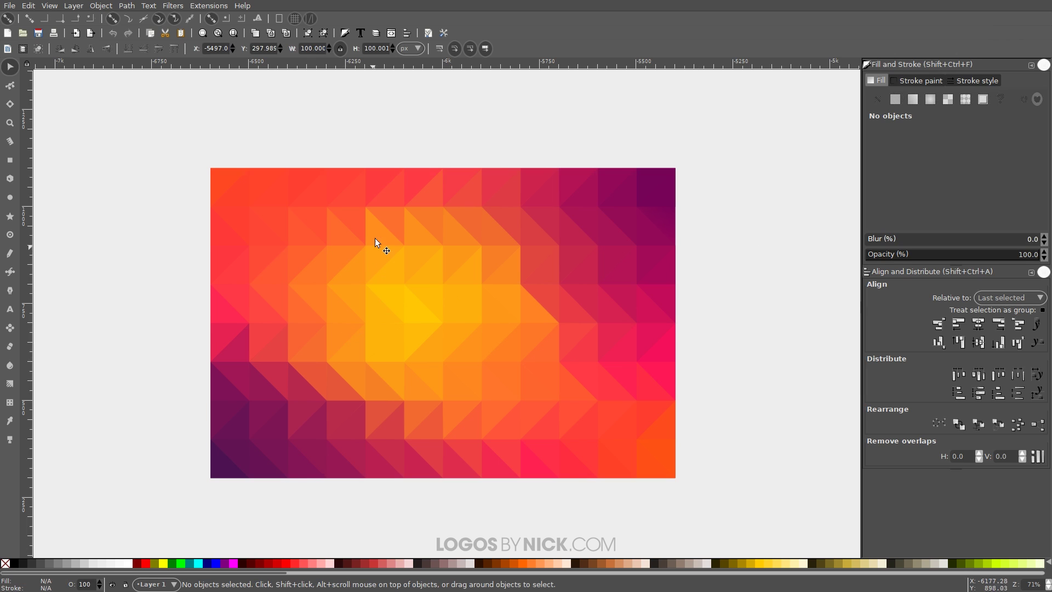
- Darken the upper-right triangle of the second row's first tile to a lightness of 141
scroll(380, 241, "up", 1, "ctrl")
scroll(375, 219, "down", 1)
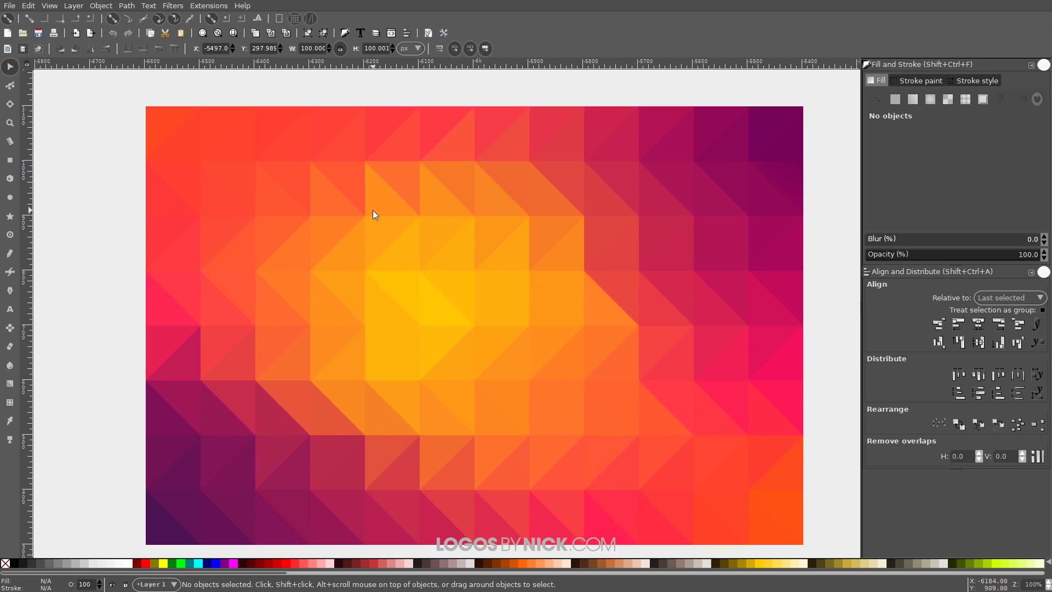
left_click(186, 179)
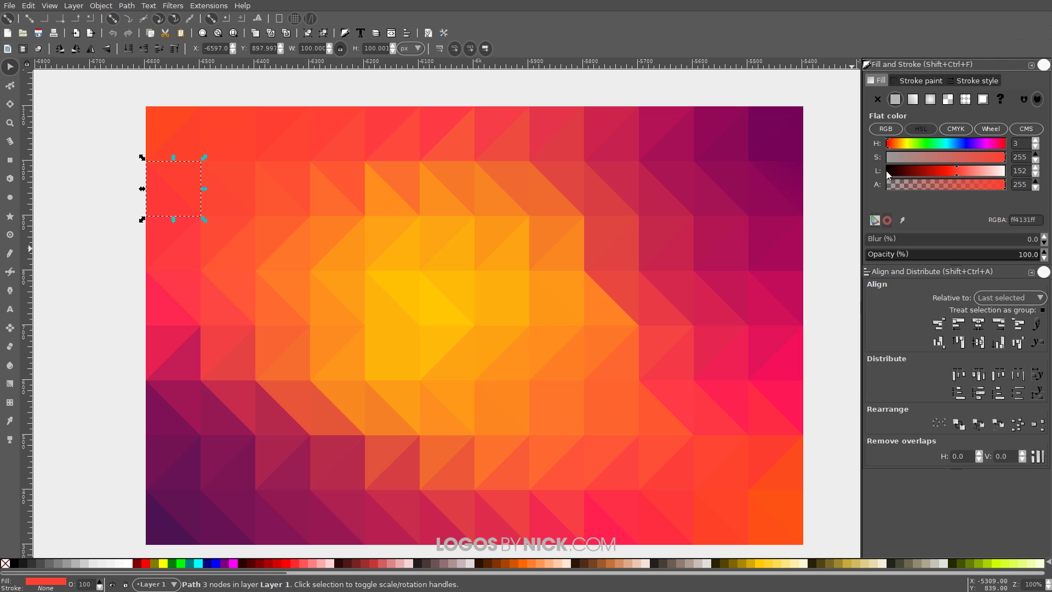
left_click_drag(956, 168, 952, 169)
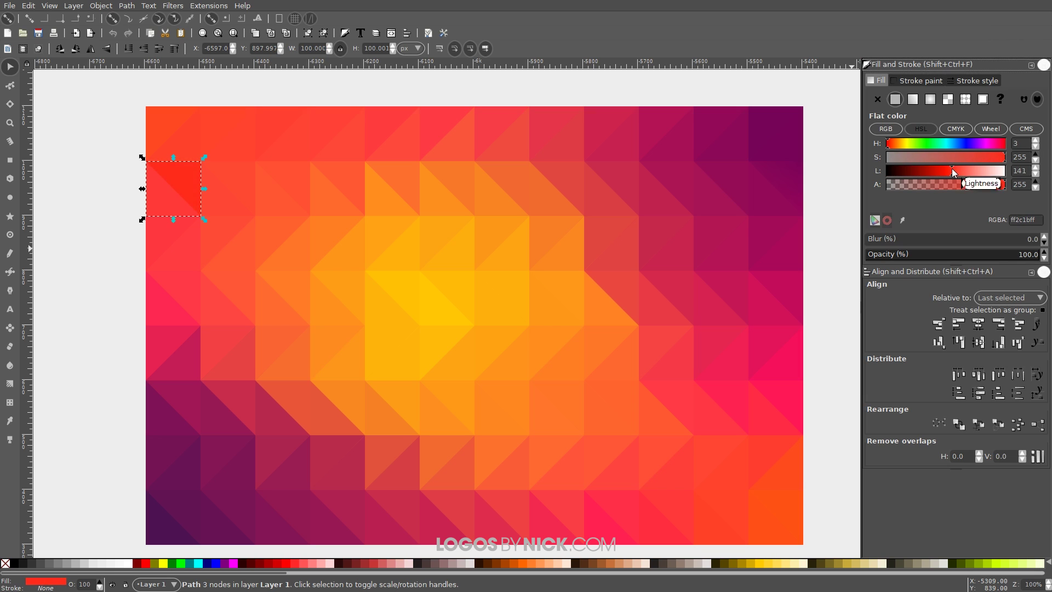
- Darken the lower-left triangles of the first tiles in the fourth and sixth rows by reducing their lightness
left_click(170, 311)
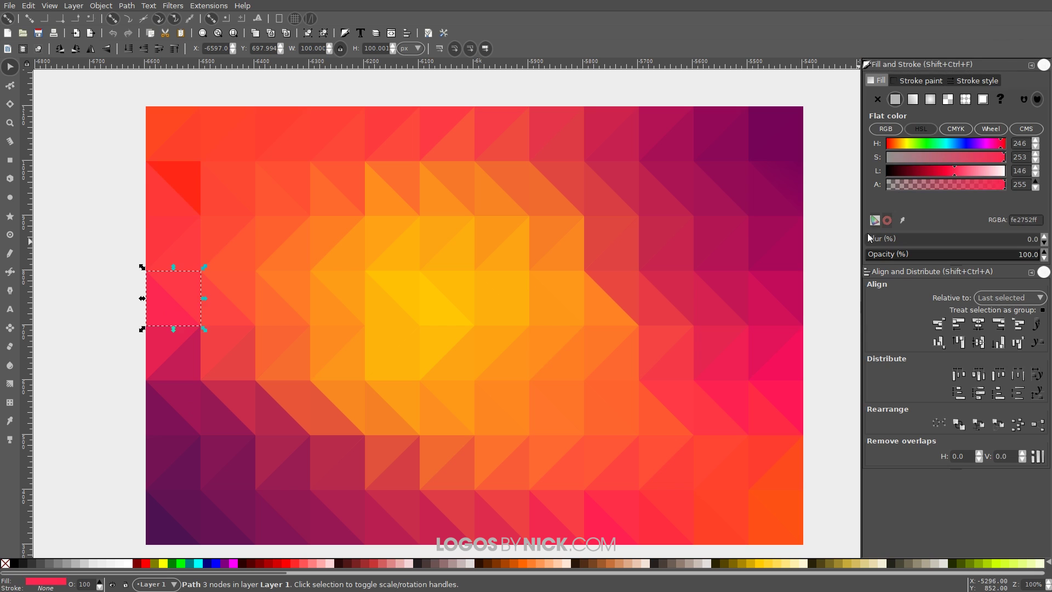
left_click_drag(952, 174, 914, 171)
left_click(156, 426)
- Darken the lower-right triangle of the seventh row's second tile to a lightness of 58
scroll(273, 501, "down", 1)
left_click(246, 460)
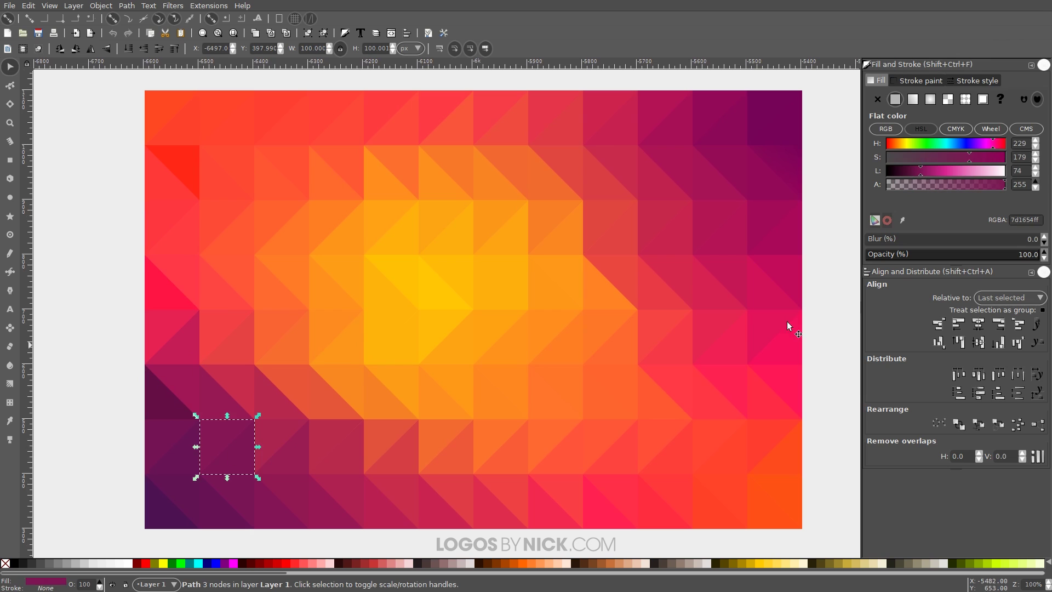
left_click(919, 170)
left_click_drag(919, 170, 913, 170)
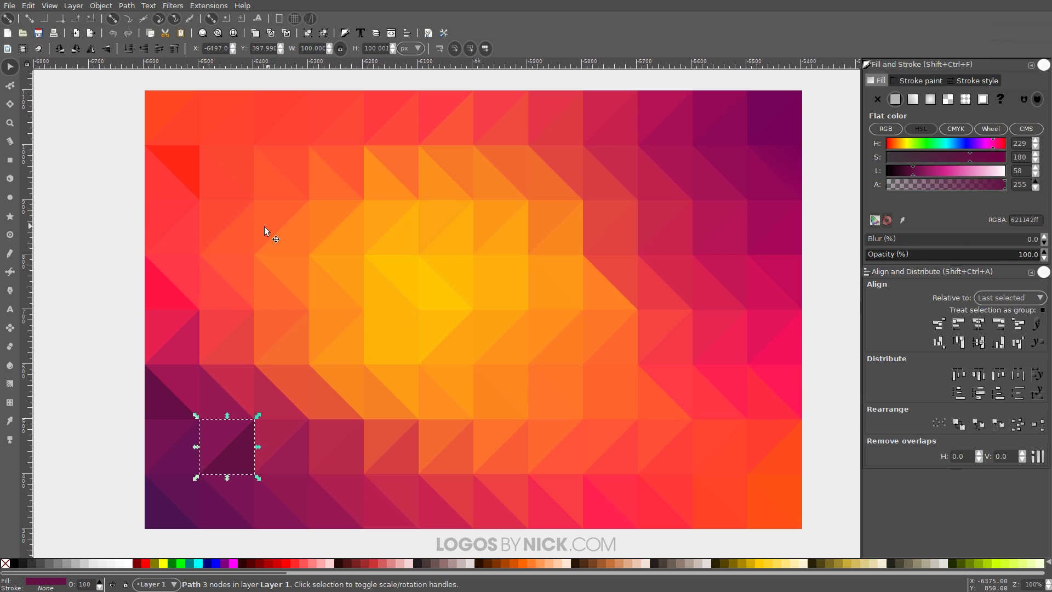
- Lighten the third row's second tile's lower-right triangle to lightness 175 and darken the top row's third tile's upper-left triangle
left_click(232, 236)
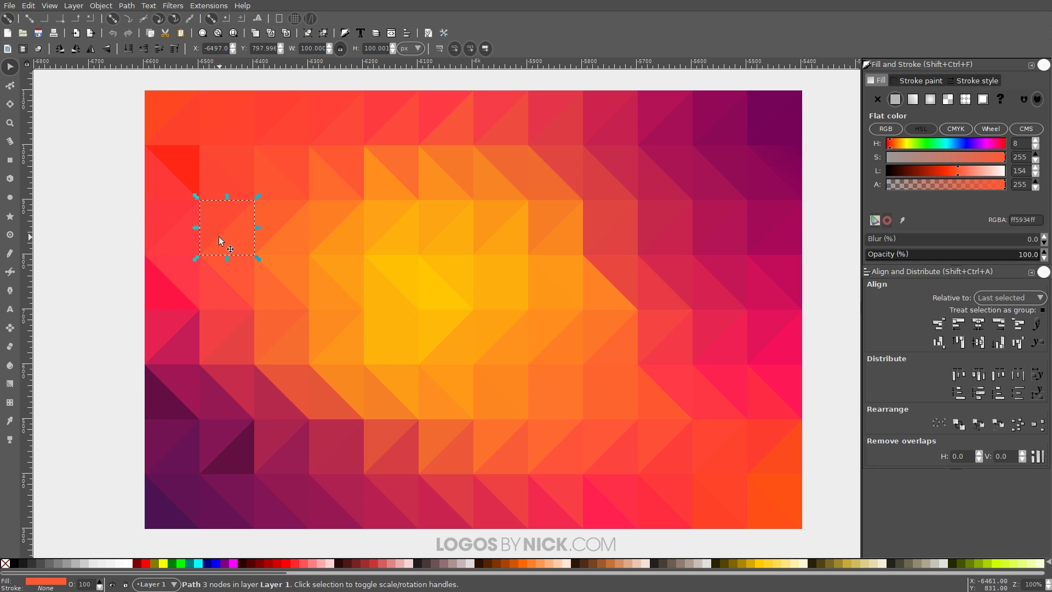
left_click(968, 170)
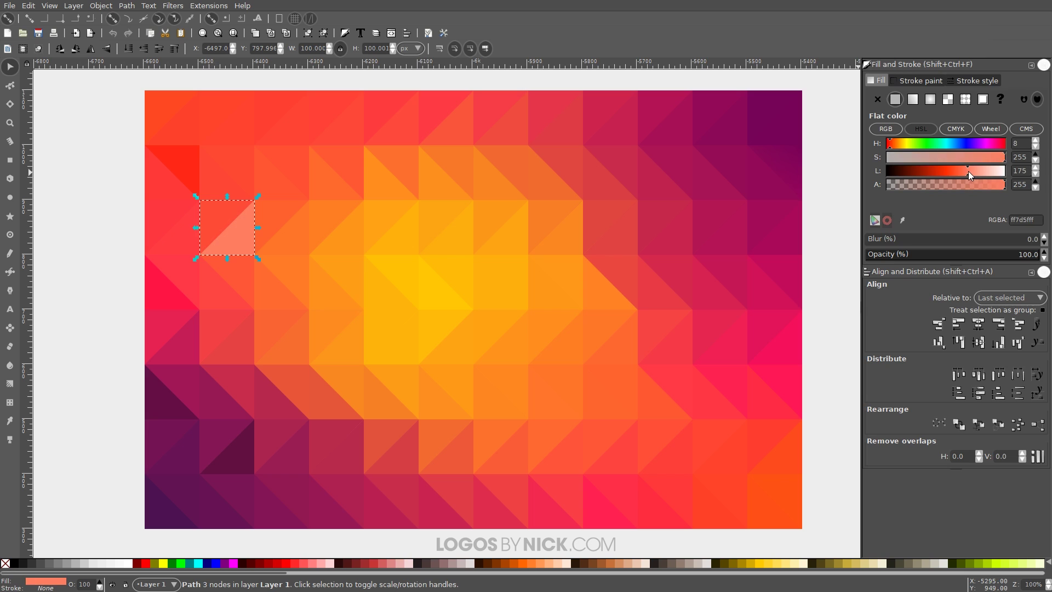
left_click(306, 103)
left_click_drag(954, 170, 933, 175)
- Vary the lightness of scattered triangles in the third and fourth columns, lightening one in row three and darkening those in rows two and six
left_click(351, 238)
left_click(304, 178)
left_click(265, 405)
left_click(312, 512)
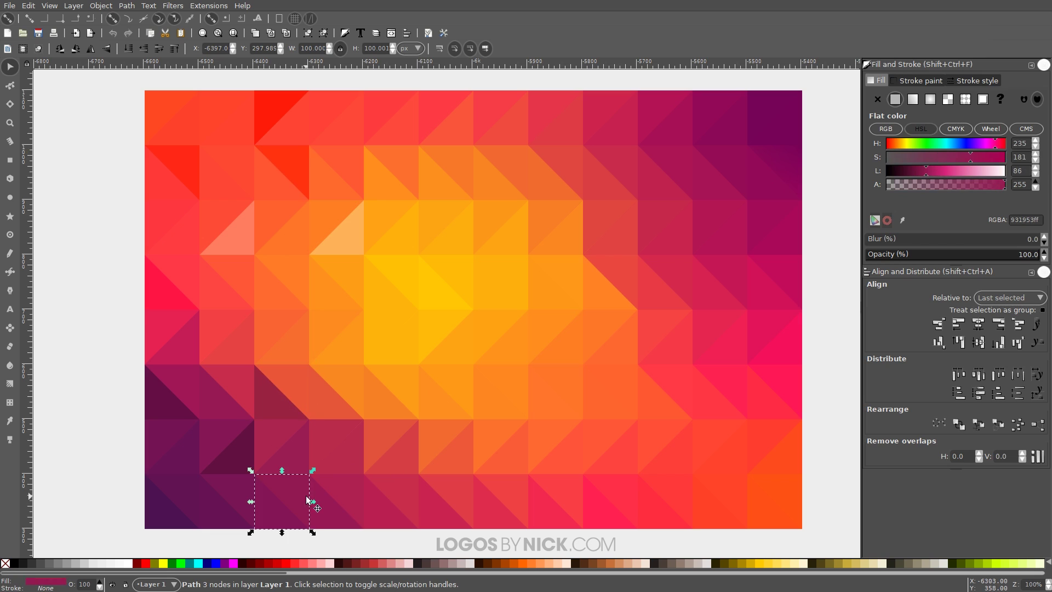
left_click(331, 511)
left_click_drag(924, 170, 965, 170)
- Lighten scattered triangles around the yellow centre, including the sixth column's in rows two and four and the ninth column's in row four
left_click(396, 407)
left_click(439, 290)
left_click(447, 175)
key("minus")
left_click(496, 270)
left_click(553, 299)
- Vary the lightness of triangles in the lower two rows, setting the bottom row's eleventh tile's triangle to 168, and clear the selection
left_click(515, 457)
left_click(666, 417)
left_click(636, 457)
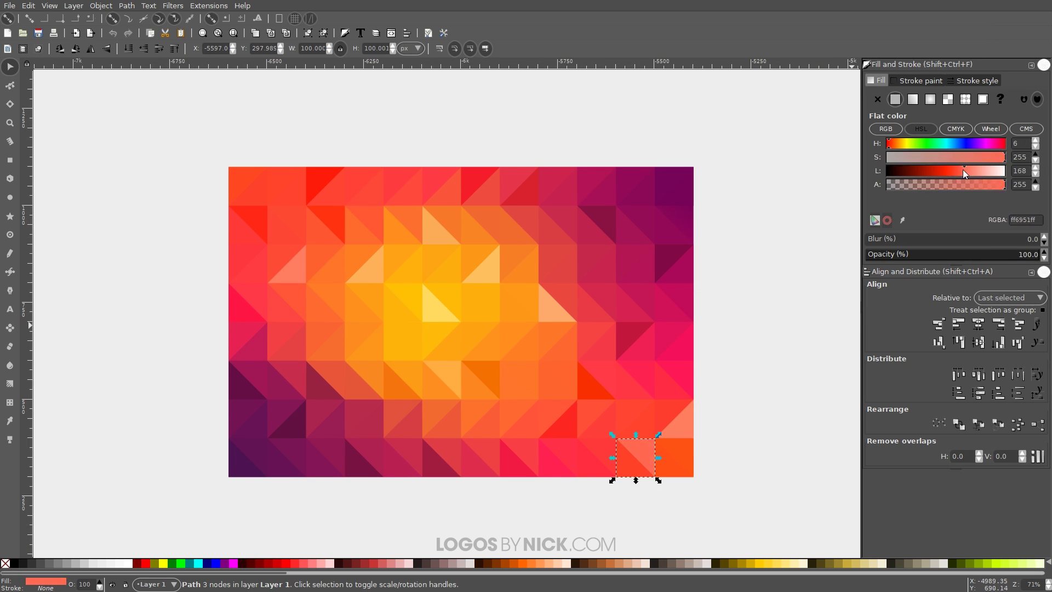
left_click(715, 349)
key("minus")
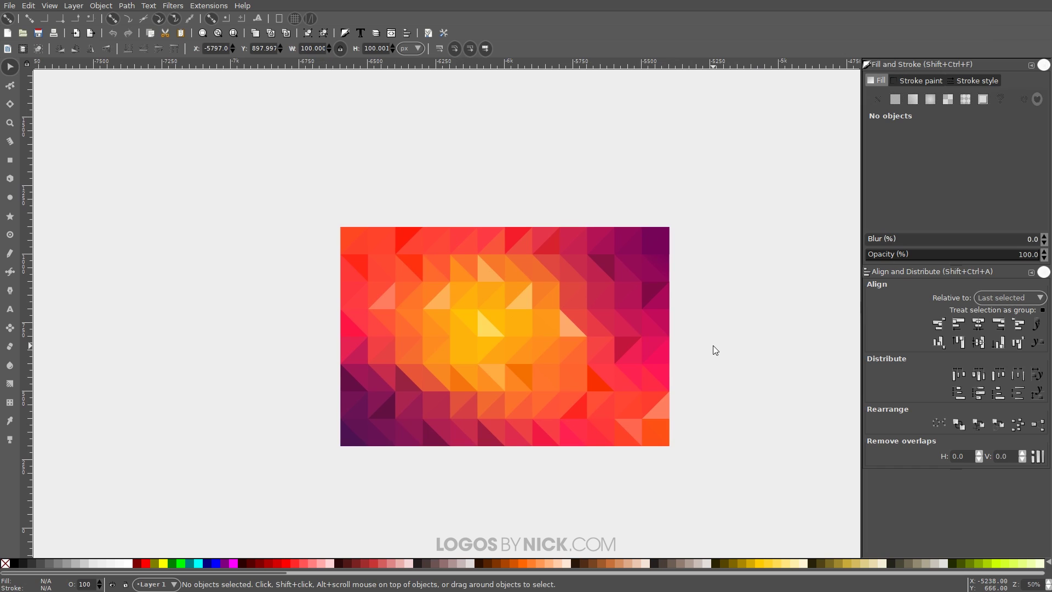